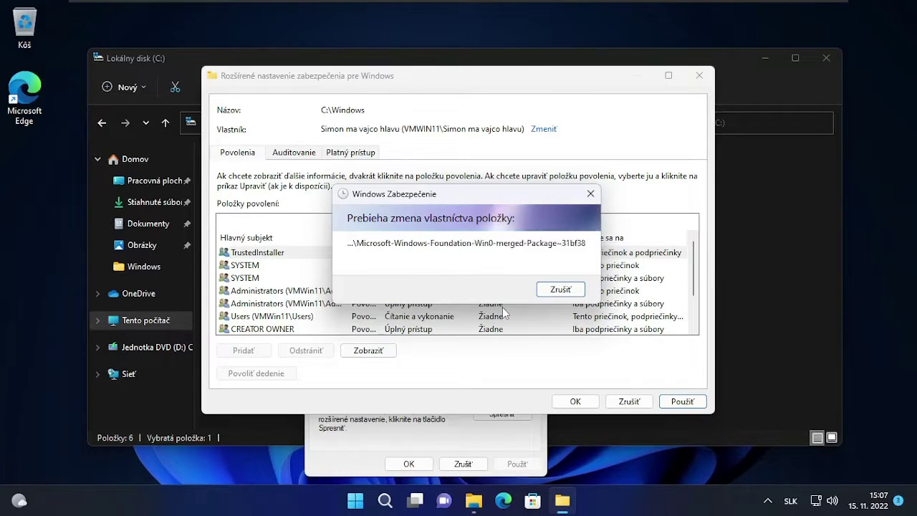
Step: Carry on with the ownership change for C:\Windows and its contents, continuing past the access errors
{"action": "key", "text": "alt+Tab"}
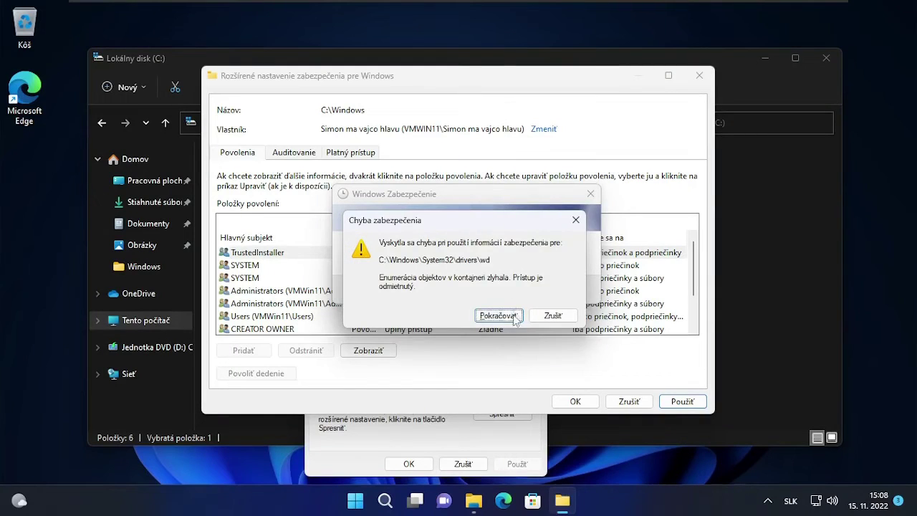
{"action": "left_click", "coordinate": [494, 304]}
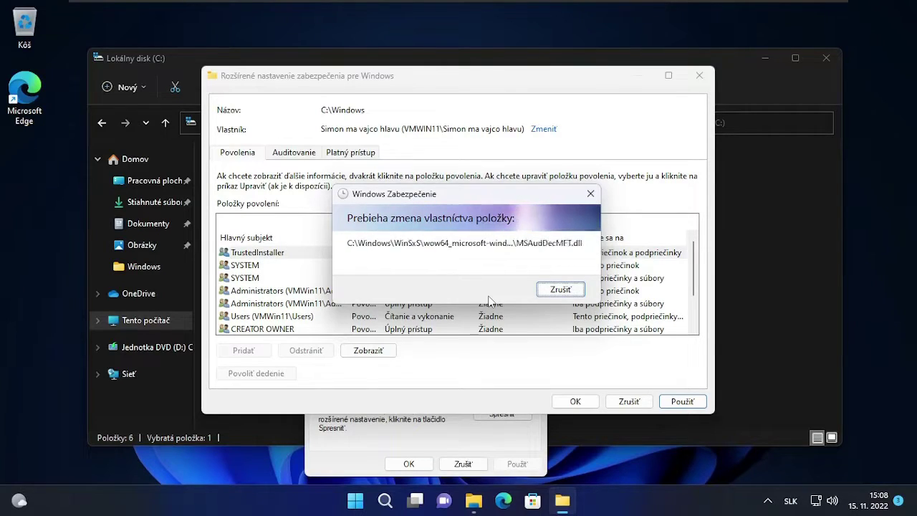
{"action": "left_click", "coordinate": [553, 298]}
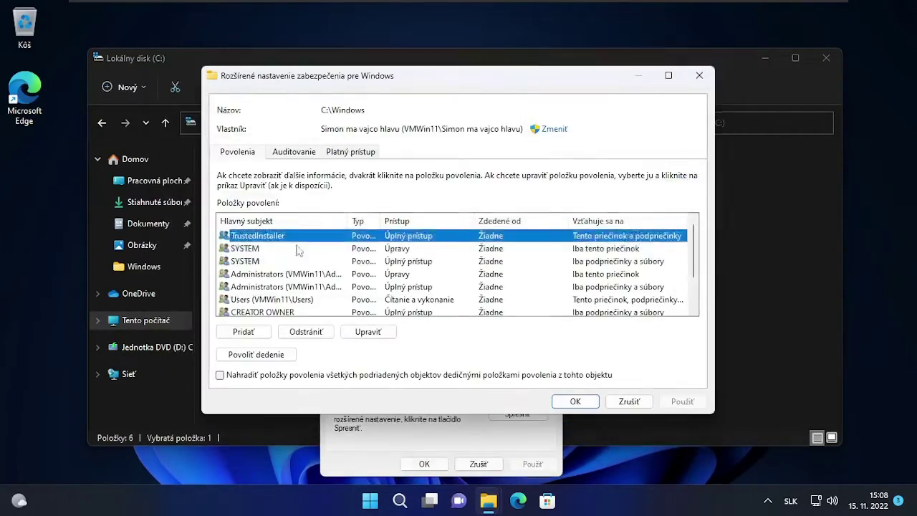
Step: Edit the Administrators permission entry on C:\Windows, replace all child object permissions with inheritable ones, and continue past any errors
{"action": "double_click", "coordinate": [258, 287]}
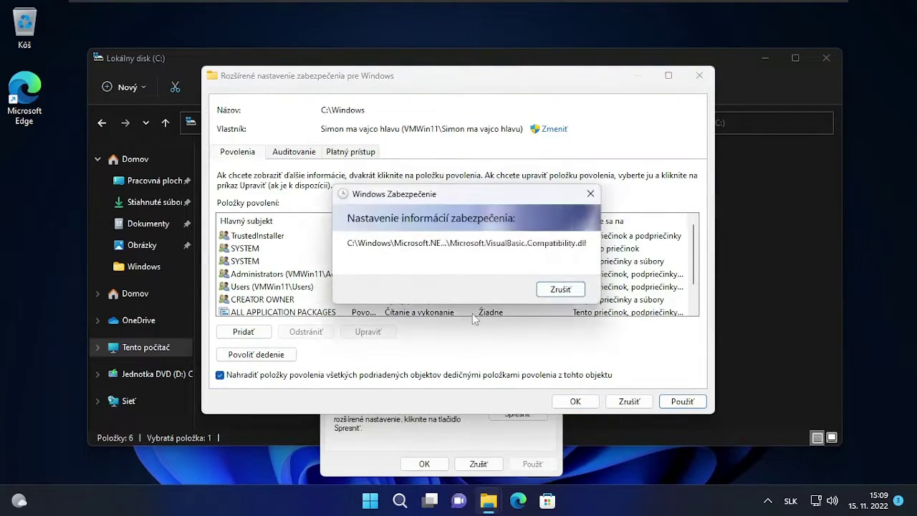
{"action": "left_click", "coordinate": [508, 320]}
{"action": "left_click", "coordinate": [507, 320]}
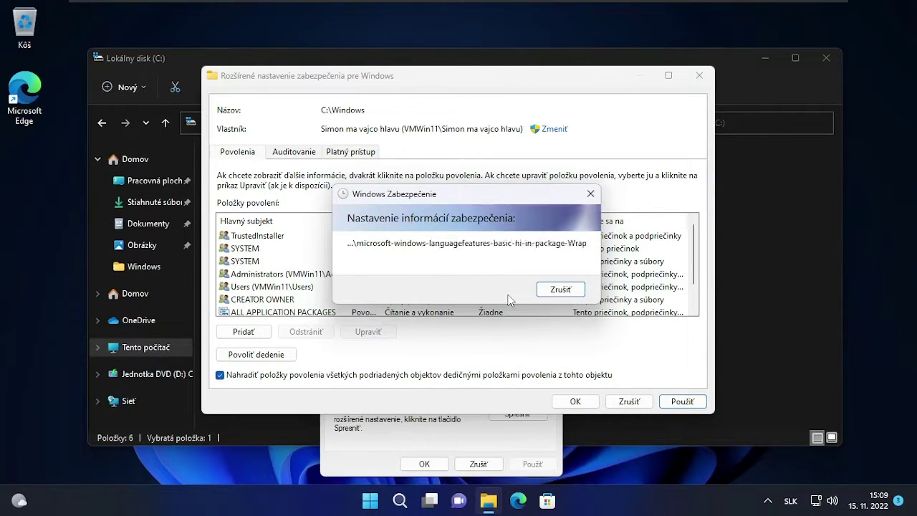
{"action": "left_click", "coordinate": [488, 313]}
{"action": "left_click", "coordinate": [490, 313]}
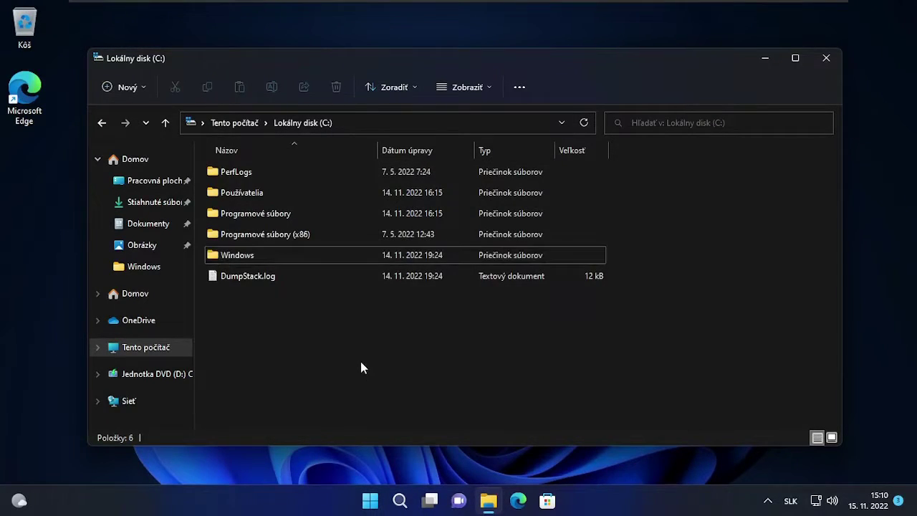
Step: Clear the contents of the apppatch and appcompat folders in C:\Windows, skipping items that are in use
{"action": "right_click", "coordinate": [323, 259]}
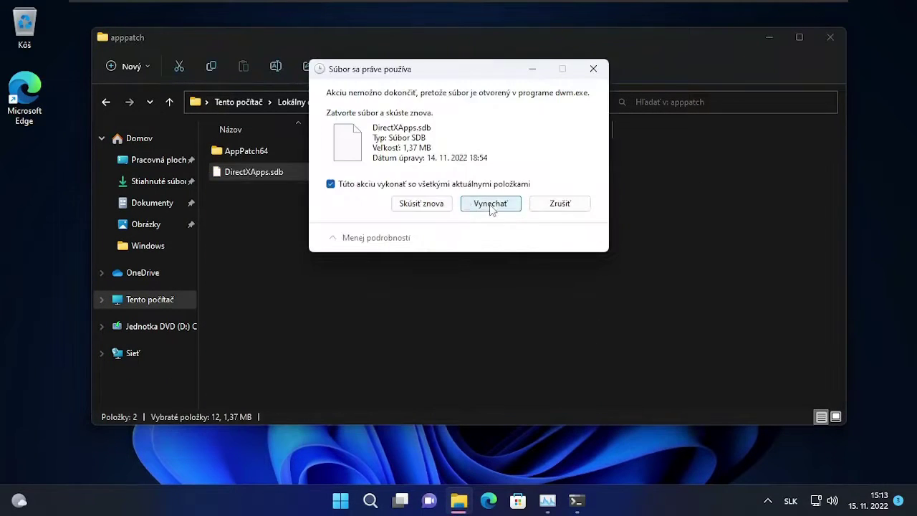
{"action": "left_click", "coordinate": [493, 206]}
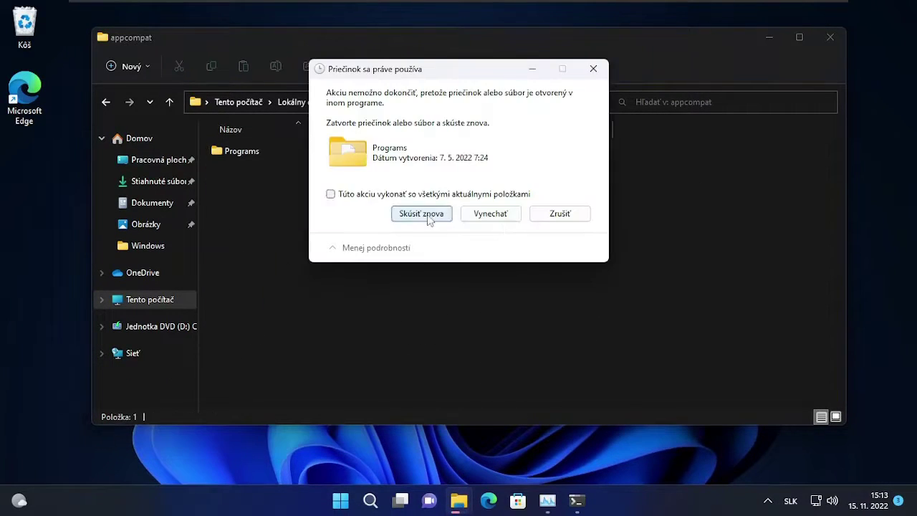
{"action": "left_click", "coordinate": [491, 214]}
{"action": "key", "text": "alt+Left"}
Step: Delete all files in the bcastdvr folder, skipping all items in use, and return to the Windows folder
{"action": "double_click", "coordinate": [261, 213]}
{"action": "key", "text": "alt+Left"}
{"action": "double_click", "coordinate": [265, 233]}
{"action": "key", "text": "ctrl+a"}
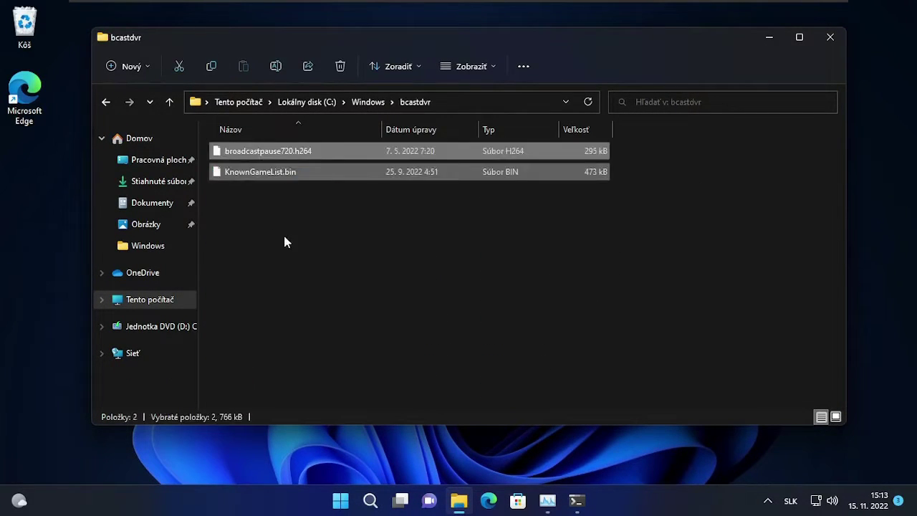
{"action": "key", "text": "Delete"}
{"action": "left_click", "coordinate": [330, 194]}
{"action": "left_click", "coordinate": [491, 214]}
{"action": "double_click", "coordinate": [241, 213]}
{"action": "key", "text": "alt+Left"}
Step: Delete the Containers folder from C:\Windows and try to delete the CSC folder
{"action": "left_click", "coordinate": [258, 195]}
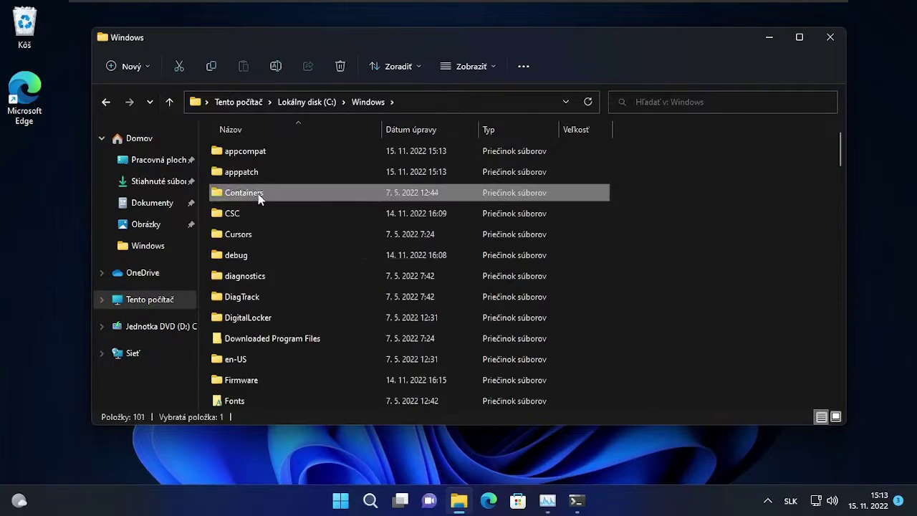
{"action": "key", "text": "Delete"}
{"action": "left_click", "coordinate": [258, 194]}
{"action": "key", "text": "Delete"}
{"action": "left_click", "coordinate": [560, 193]}
Step: Try to delete all items in the Windows folder at once
{"action": "key", "text": "ctrl+a"}
{"action": "key", "text": "Delete"}
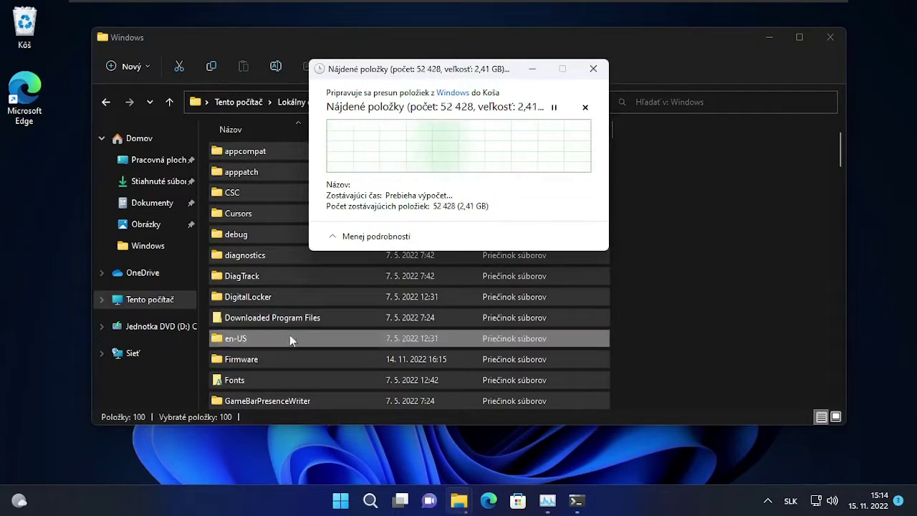
{"action": "scroll", "coordinate": [662, 268], "scroll_direction": "down", "scroll_amount": 20}
{"action": "left_click", "coordinate": [663, 268]}
{"action": "scroll", "coordinate": [662, 267], "scroll_direction": "up", "scroll_amount": 20}
Step: Delete all files inside the en-US folder of C:\Windows
{"action": "double_click", "coordinate": [276, 187]}
{"action": "left_click", "coordinate": [169, 102]}
{"action": "double_click", "coordinate": [245, 257]}
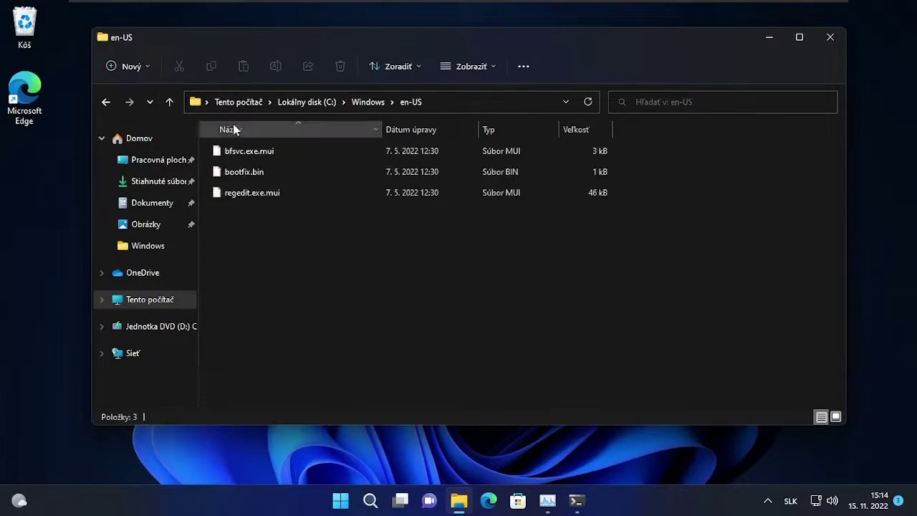
{"action": "left_click", "coordinate": [492, 192]}
{"action": "key", "text": "ctrl+a"}
{"action": "key", "text": "Delete"}
{"action": "left_click", "coordinate": [557, 258]}
Step: Clear the Fonts folder and try to delete the CSC folder in C:\Windows
{"action": "left_click", "coordinate": [321, 300]}
{"action": "left_click", "coordinate": [444, 228]}
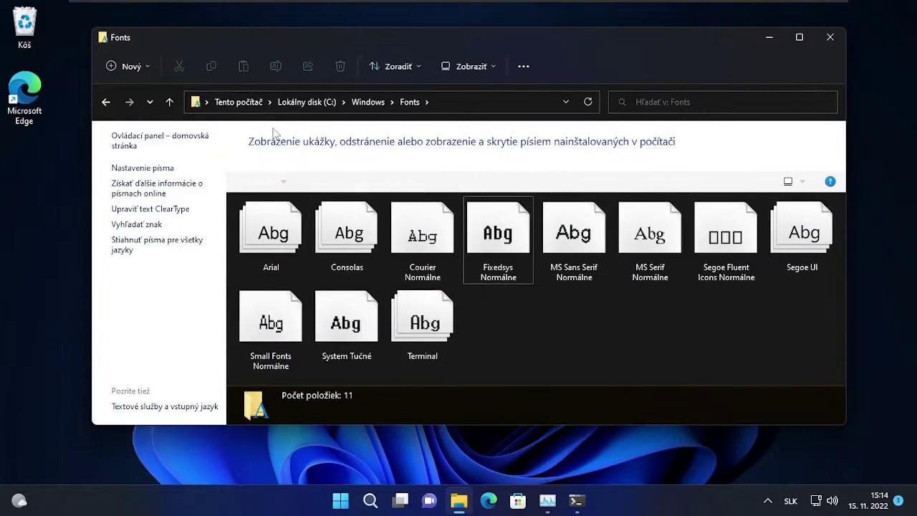
{"action": "left_click", "coordinate": [169, 102]}
{"action": "left_click", "coordinate": [237, 212]}
{"action": "key", "text": "Delete"}
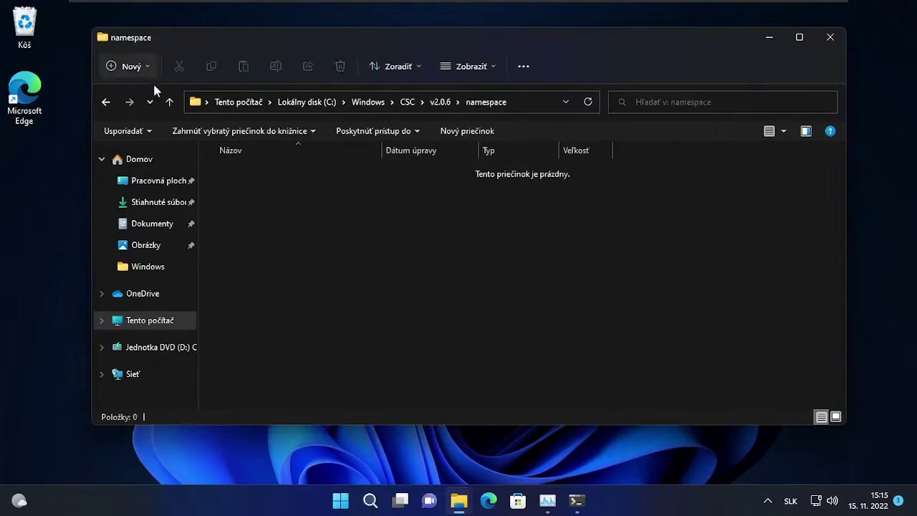
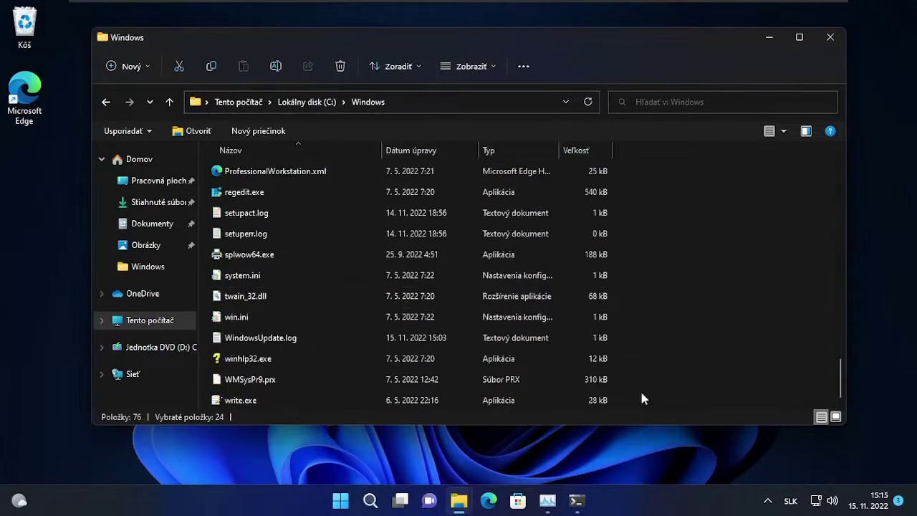
Step: Delete the loose files at the end of the Windows folder listing, skipping those in use
{"action": "left_click_drag", "start_coordinate": [634, 389], "coordinate": [355, 267]}
{"action": "key", "text": "Delete"}
{"action": "left_click", "coordinate": [491, 237]}
Step: Delete the UUS, Vss, WaaS, Web, WinSxS and WUModels folders from C:\Windows
{"action": "left_click_drag", "start_coordinate": [490, 234], "coordinate": [371, 255]}
{"action": "key", "text": "Delete"}
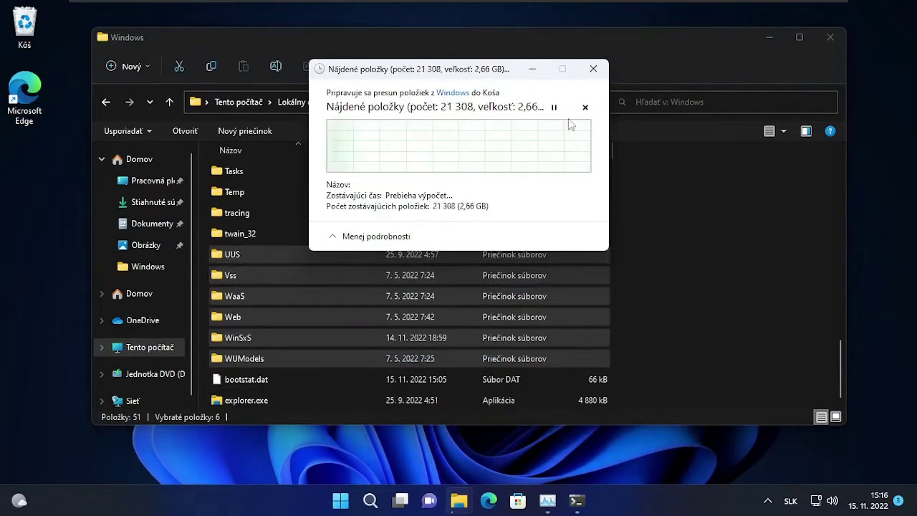
{"action": "left_click", "coordinate": [327, 362]}
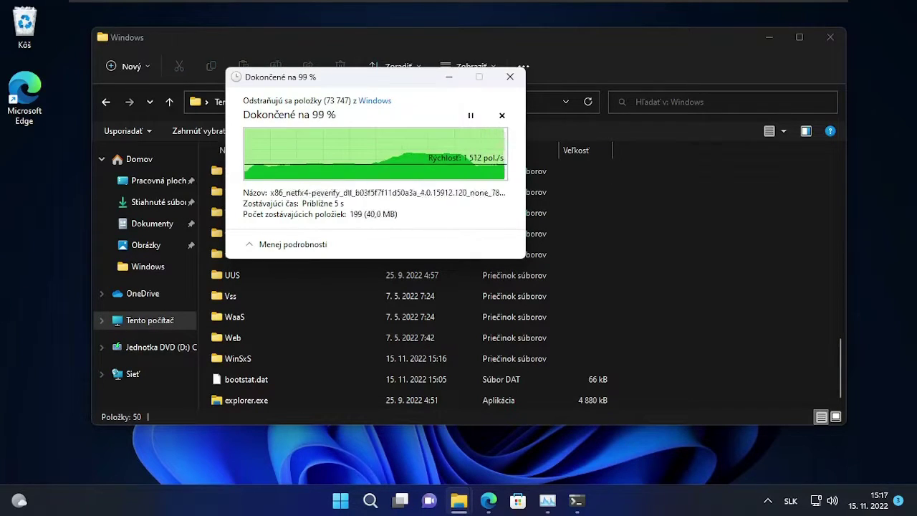
{"action": "left_click", "coordinate": [402, 220]}
Step: Delete everything inside the WinSxS folder, skipping items that are in use
{"action": "double_click", "coordinate": [296, 358]}
{"action": "key", "text": "ctrl+a"}
{"action": "key", "text": "Delete"}
{"action": "left_click", "coordinate": [492, 214]}
Step: Try to delete comctl32.dll.mui from the remaining common-controls resources subfolder of WinSxS
{"action": "double_click", "coordinate": [280, 172]}
{"action": "left_click", "coordinate": [255, 172]}
{"action": "key", "text": "Delete"}
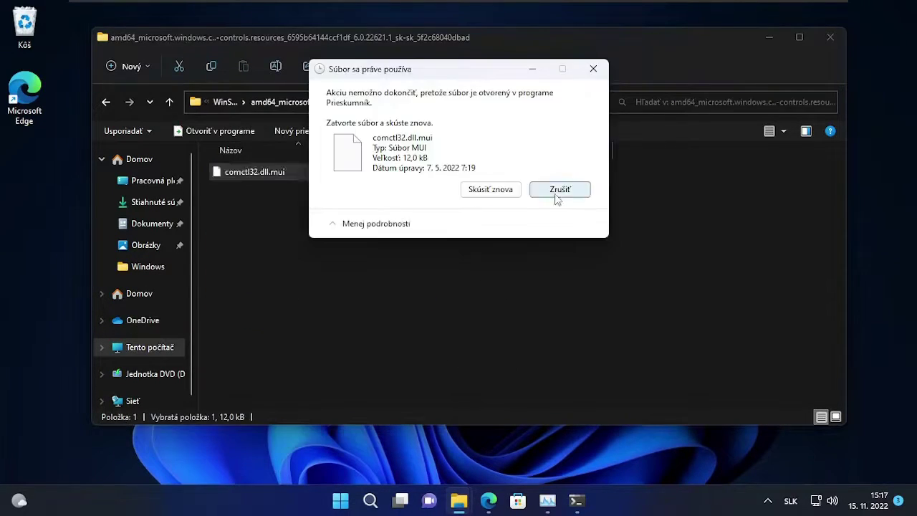
{"action": "left_click", "coordinate": [558, 194]}
{"action": "double_click", "coordinate": [252, 379]}
{"action": "left_click", "coordinate": [106, 102]}
{"action": "right_click", "coordinate": [44, 143]}
{"action": "left_click", "coordinate": [144, 287]}
{"action": "left_click", "coordinate": [610, 255]}
{"action": "left_click", "coordinate": [340, 501]}
{"action": "left_click", "coordinate": [30, 507]}
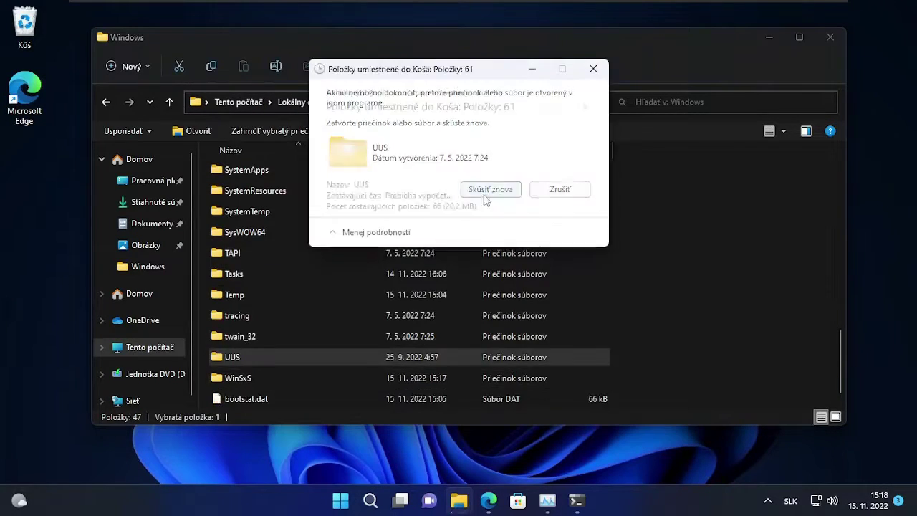
Step: Cancel deleting the UUS folder itself and delete its inner contents instead, skipping items in use
{"action": "left_click", "coordinate": [560, 190]}
{"action": "double_click", "coordinate": [234, 357]}
{"action": "key", "text": "ctrl+a"}
{"action": "double_click", "coordinate": [239, 171]}
{"action": "key", "text": "ctrl+a"}
{"action": "key", "text": "Delete"}
{"action": "left_click", "coordinate": [494, 241]}
Step: Delete the twain_32 folder and check the contents of the tracing folder
{"action": "left_click", "coordinate": [287, 386]}
{"action": "key", "text": "Delete"}
{"action": "double_click", "coordinate": [237, 358]}
{"action": "left_click", "coordinate": [169, 103]}
Step: Delete everything in the Temp folder, skipping items in use, and return to the Windows folder
{"action": "double_click", "coordinate": [234, 378]}
{"action": "key", "text": "ctrl+a"}
{"action": "key", "text": "Delete"}
{"action": "left_click", "coordinate": [491, 213]}
{"action": "left_click", "coordinate": [168, 102]}
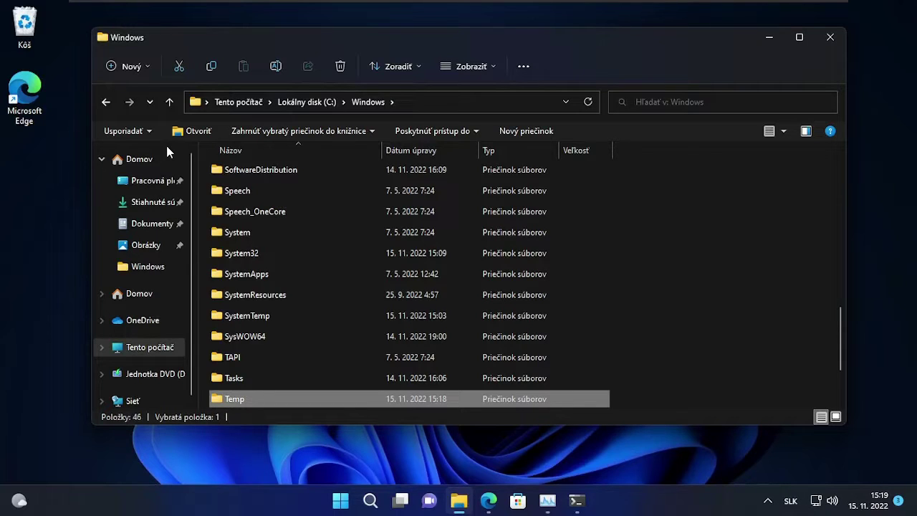
Step: Try to delete the Temp folder itself from C:\Windows
{"action": "scroll", "coordinate": [246, 273], "scroll_direction": "down", "scroll_amount": 1}
{"action": "key", "text": "Delete"}
{"action": "left_click", "coordinate": [556, 213]}
Step: Check the contents of the Temp and Tasks folders and delete the Tasks folder
{"action": "double_click", "coordinate": [237, 336]}
{"action": "left_click", "coordinate": [170, 103]}
{"action": "double_click", "coordinate": [234, 378]}
{"action": "left_click", "coordinate": [172, 105]}
{"action": "key", "text": "Delete"}
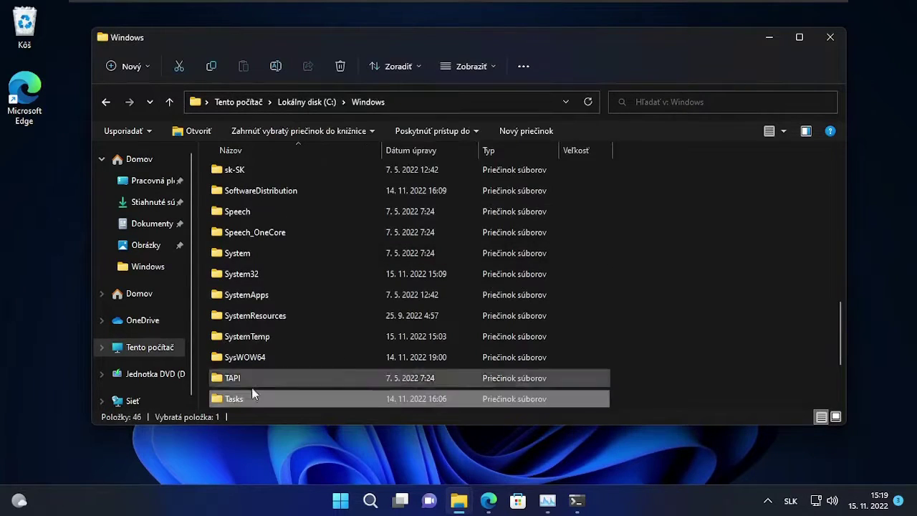
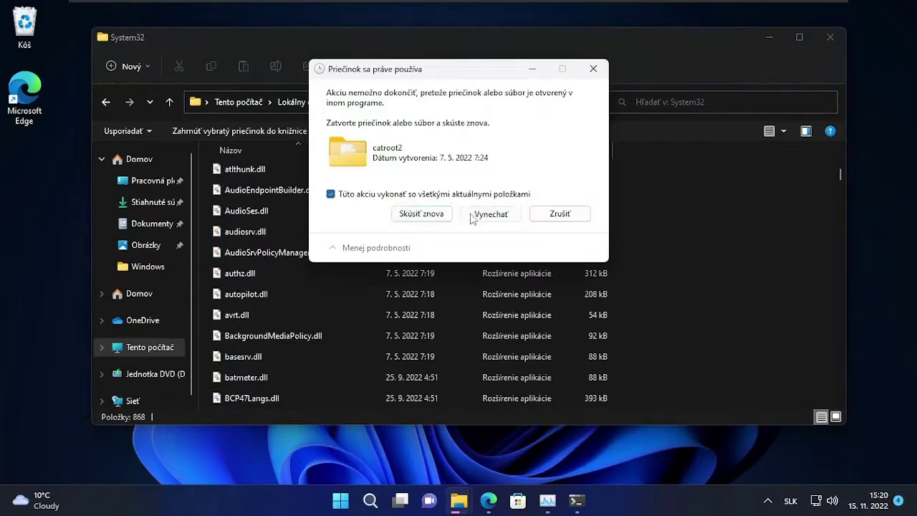
Step: Skip the in-use System32 items, and delete the Speech and SoftwareDistribution folders from C:\Windows
{"action": "left_click", "coordinate": [474, 217]}
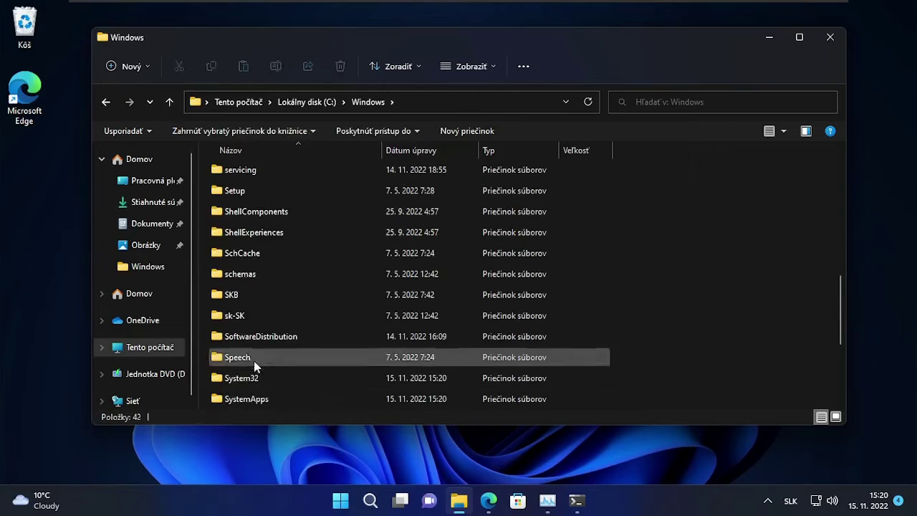
{"action": "left_click", "coordinate": [254, 361]}
{"action": "key", "text": "Delete"}
{"action": "left_click", "coordinate": [256, 339]}
{"action": "key", "text": "Delete"}
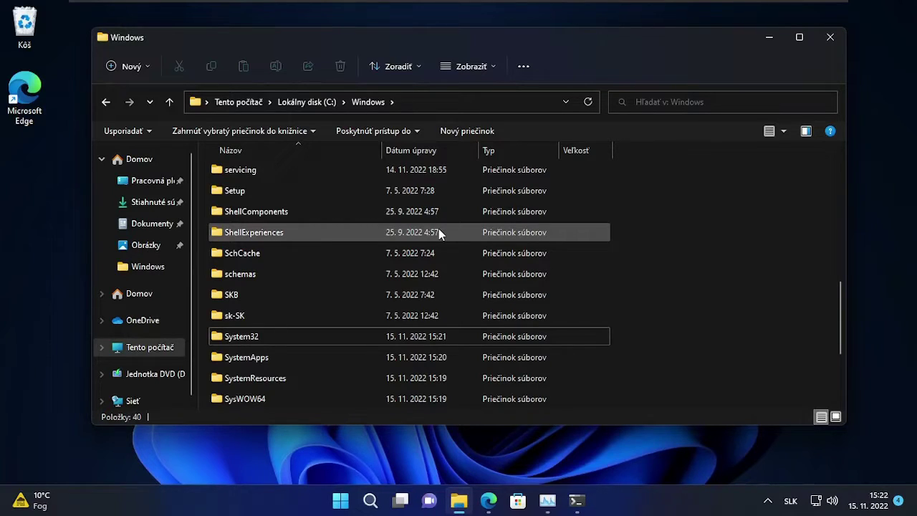
Step: Delete the contents of the ShellExperiences and ShellComponents folders, skipping files in use, and return to the Windows folder
{"action": "double_click", "coordinate": [500, 295]}
{"action": "key", "text": "ctrl+a"}
{"action": "key", "text": "Delete"}
{"action": "left_click", "coordinate": [169, 102]}
{"action": "double_click", "coordinate": [326, 380]}
{"action": "key", "text": "ctrl+a"}
{"action": "key", "text": "Delete"}
{"action": "left_click", "coordinate": [492, 213]}
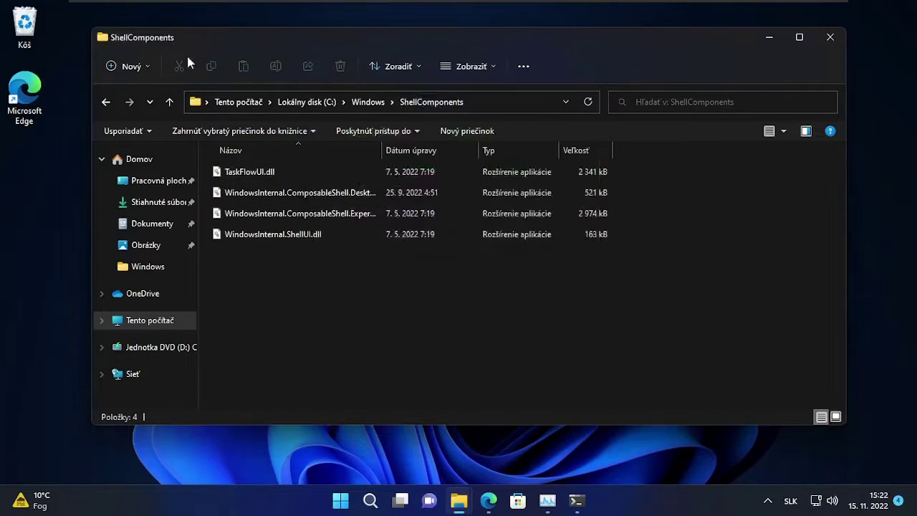
{"action": "left_click", "coordinate": [169, 102]}
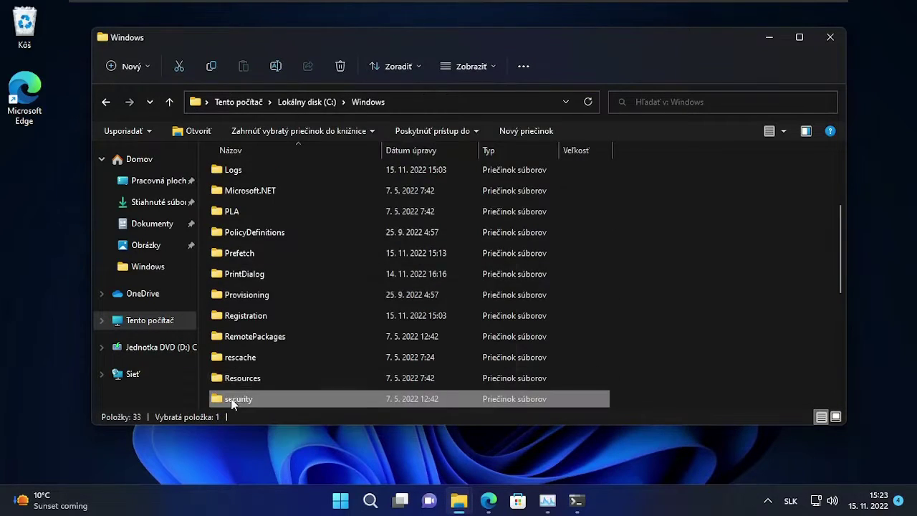
Step: Delete the contents of the Resources folder, including those of its remaining subfolder
{"action": "double_click", "coordinate": [242, 378]}
{"action": "key", "text": "ctrl+a"}
{"action": "key", "text": "Delete"}
{"action": "left_click", "coordinate": [558, 213]}
{"action": "double_click", "coordinate": [242, 192]}
{"action": "key", "text": "ctrl+a"}
{"action": "key", "text": "Delete"}
Step: Look into the _merged folder inside rescache and delete the RemotePackages folder from C:\Windows
{"action": "double_click", "coordinate": [235, 171]}
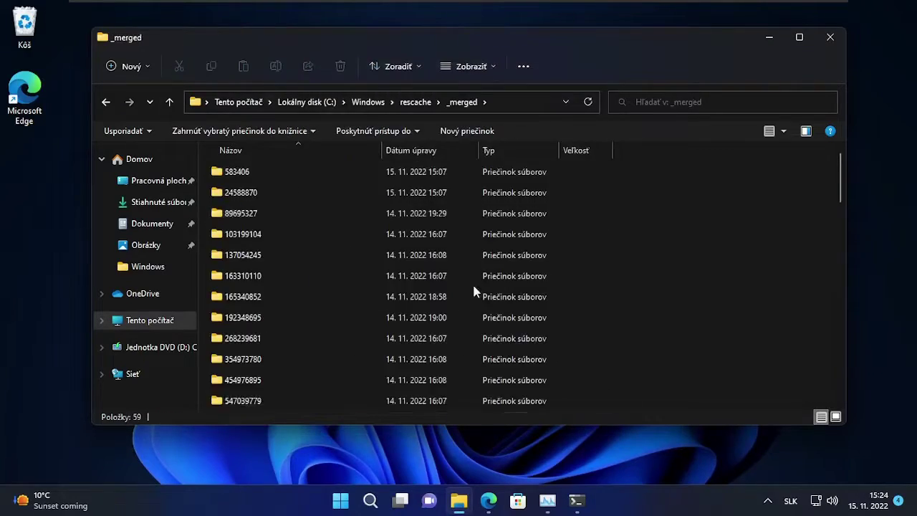
{"action": "key", "text": "Delete"}
Step: Try to delete the Registration folder from C:\Windows
{"action": "left_click", "coordinate": [245, 378]}
{"action": "key", "text": "Delete"}
{"action": "left_click", "coordinate": [561, 189]}
Step: Delete all files inside the Registration folder and return to the Windows folder
{"action": "double_click", "coordinate": [246, 377]}
{"action": "key", "text": "ctrl+a"}
{"action": "key", "text": "Delete"}
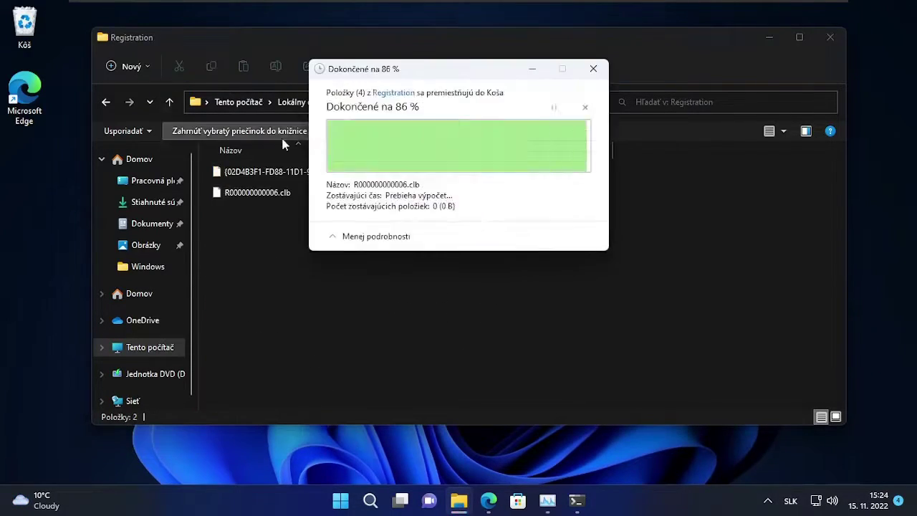
{"action": "left_click", "coordinate": [367, 102]}
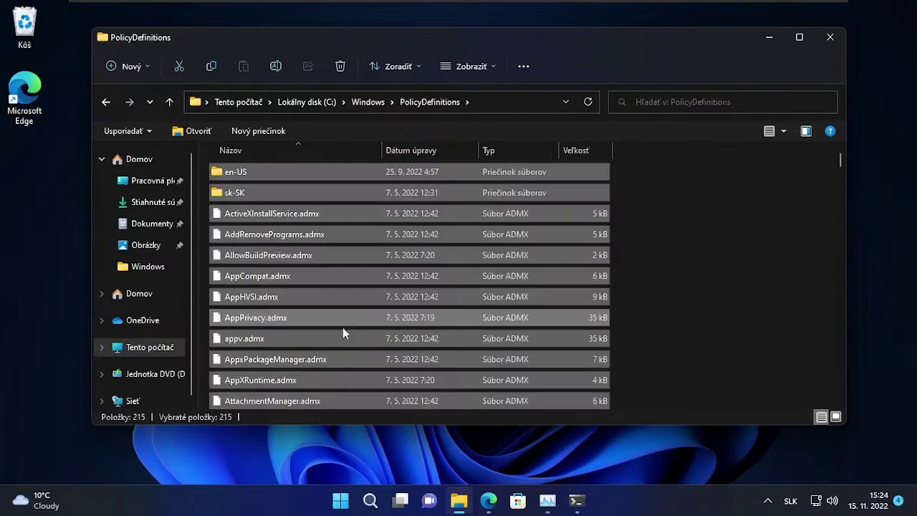
Step: Clear out PolicyDefinitions and the folders before it, including the contents of ImmersiveControlPanel and Globalization
{"action": "left_click", "coordinate": [171, 102]}
{"action": "double_click", "coordinate": [273, 318]}
{"action": "left_click", "coordinate": [169, 103]}
{"action": "double_click", "coordinate": [283, 296]}
{"action": "key", "text": "ctrl+a"}
{"action": "scroll", "coordinate": [290, 338], "scroll_direction": "down", "scroll_amount": 1}
{"action": "double_click", "coordinate": [290, 338]}
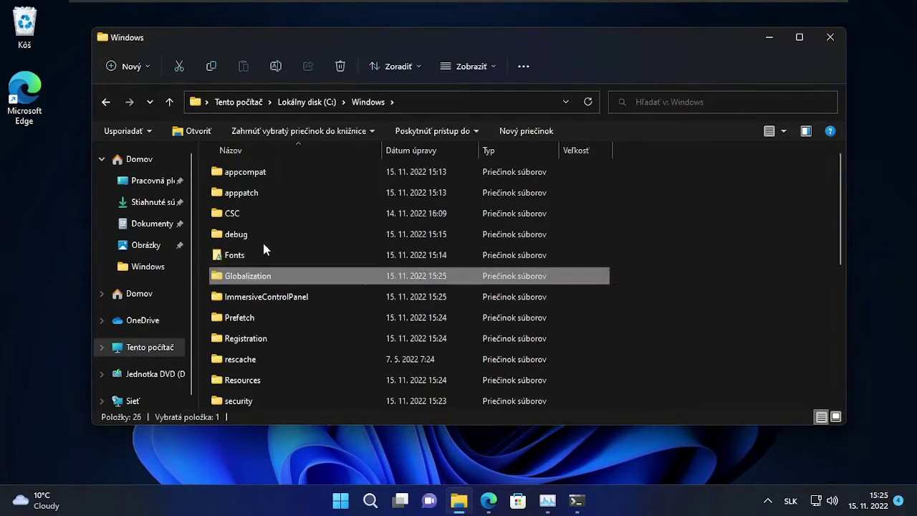
Step: Try to delete the debug folder from C:\Windows and check the file inside it
{"action": "left_click", "coordinate": [262, 239]}
{"action": "key", "text": "Delete"}
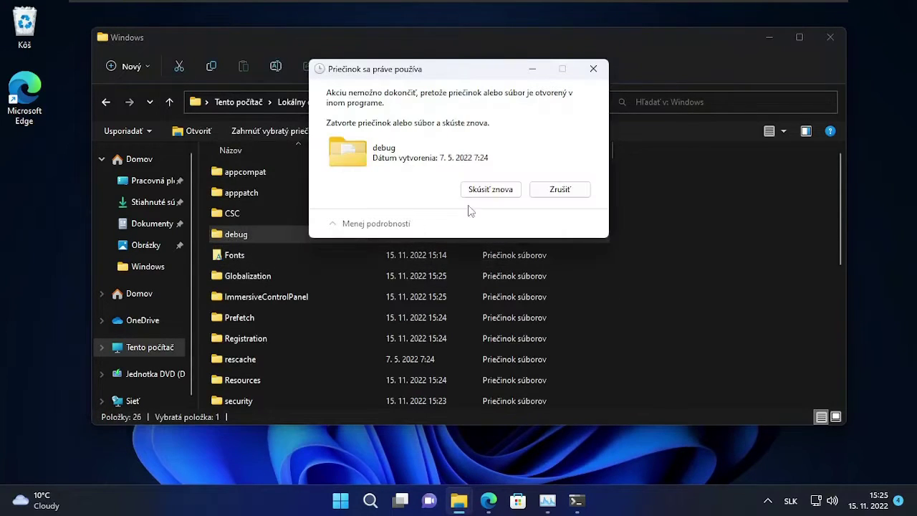
{"action": "left_click", "coordinate": [555, 192]}
{"action": "double_click", "coordinate": [236, 234]}
{"action": "left_click", "coordinate": [244, 172]}
{"action": "left_click", "coordinate": [170, 101]}
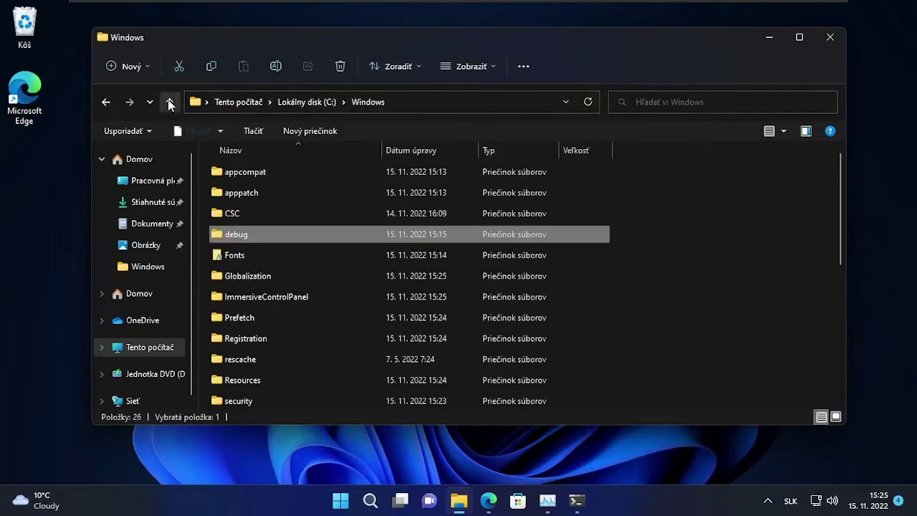
Step: Review the remaining subfolders of C:\Windows, return to the C: drive and minimize the window
{"action": "scroll", "coordinate": [545, 258], "scroll_direction": "down", "scroll_amount": 5}
{"action": "scroll", "coordinate": [511, 318], "scroll_direction": "up", "scroll_amount": 3}
{"action": "scroll", "coordinate": [510, 319], "scroll_direction": "up", "scroll_amount": 2}
{"action": "scroll", "coordinate": [518, 313], "scroll_direction": "down", "scroll_amount": 5}
{"action": "scroll", "coordinate": [503, 333], "scroll_direction": "up", "scroll_amount": 2}
{"action": "scroll", "coordinate": [513, 329], "scroll_direction": "up", "scroll_amount": 3}
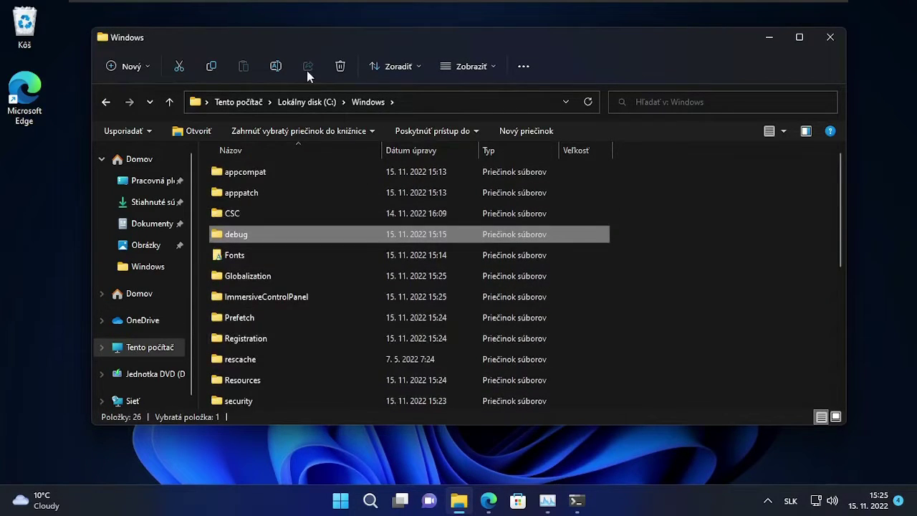
{"action": "left_click", "coordinate": [306, 102]}
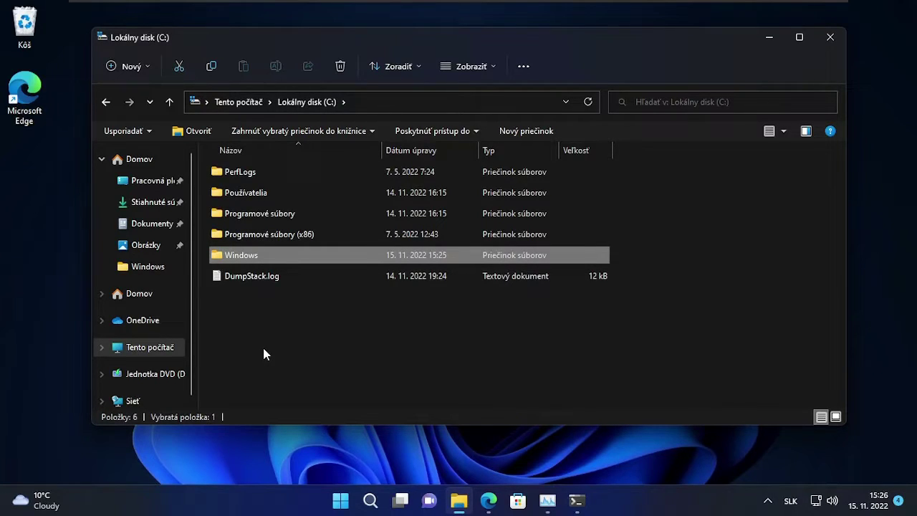
{"action": "left_click", "coordinate": [755, 41]}
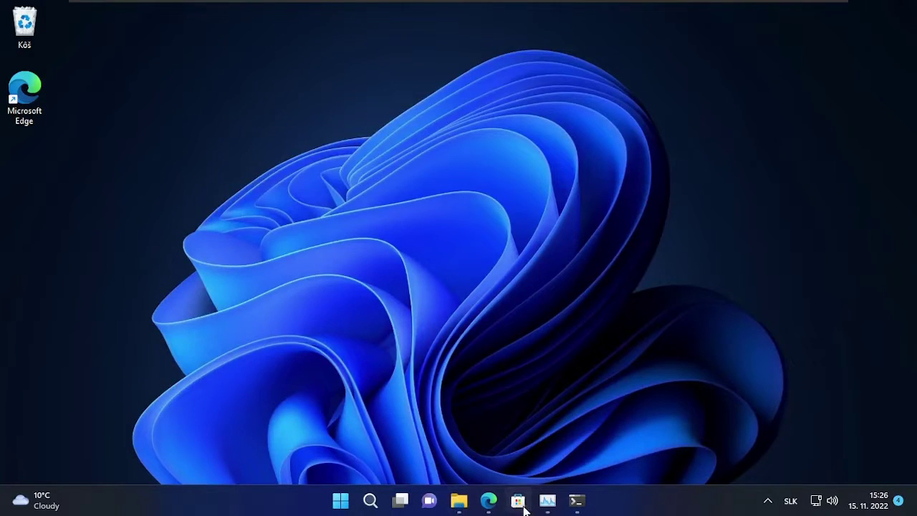
Step: Bring up Task Manager, enlarge its window, examine the running processes, and minimize it
{"action": "mouse_move", "coordinate": [488, 500]}
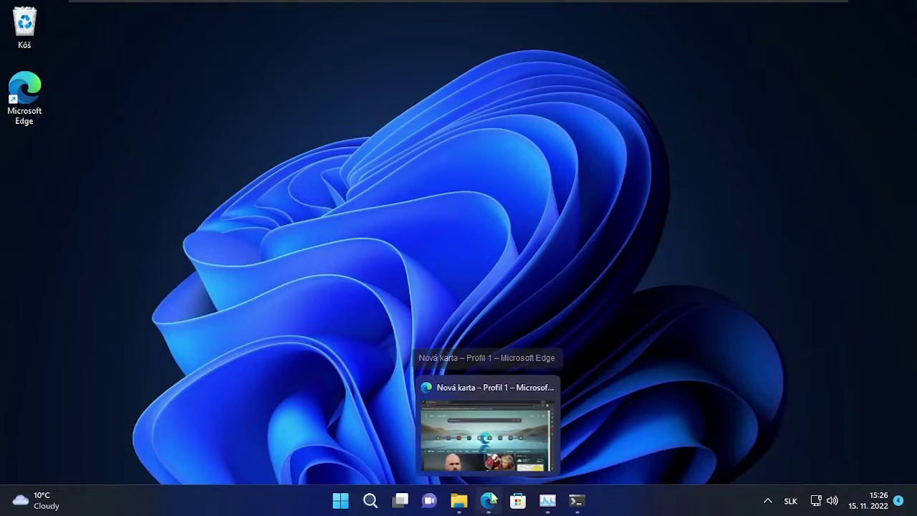
{"action": "left_click", "coordinate": [549, 502]}
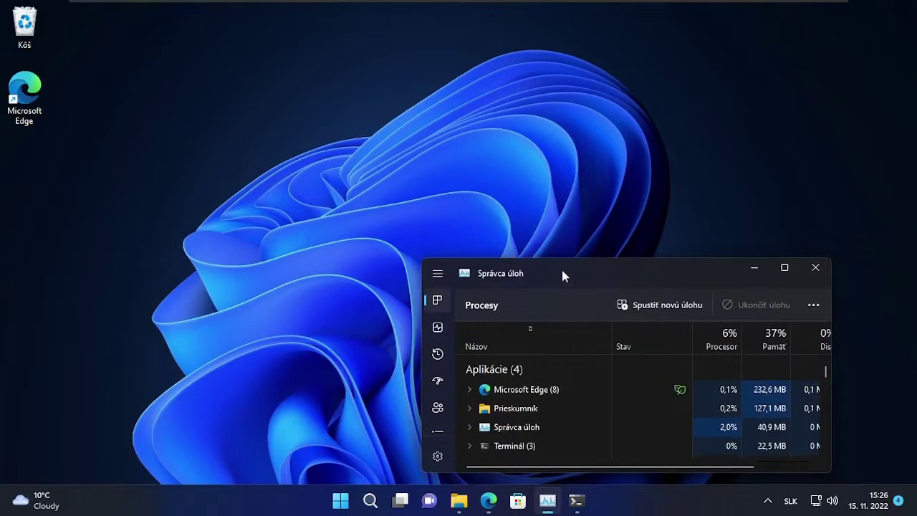
{"action": "left_click_drag", "start_coordinate": [562, 279], "coordinate": [501, 95]}
{"action": "scroll", "coordinate": [516, 221], "scroll_direction": "down", "scroll_amount": 3}
{"action": "scroll", "coordinate": [516, 222], "scroll_direction": "up", "scroll_amount": 3}
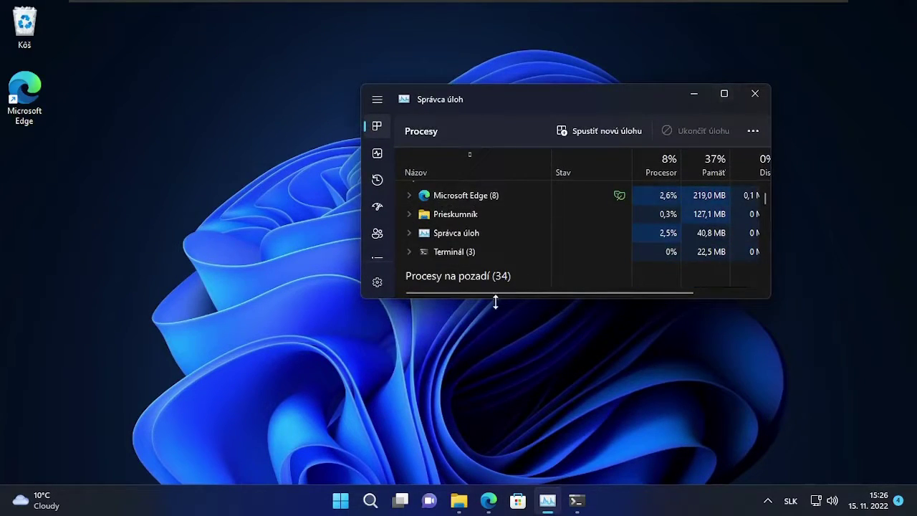
{"action": "left_click_drag", "start_coordinate": [495, 302], "coordinate": [495, 467]}
{"action": "scroll", "coordinate": [524, 385], "scroll_direction": "down", "scroll_amount": 5}
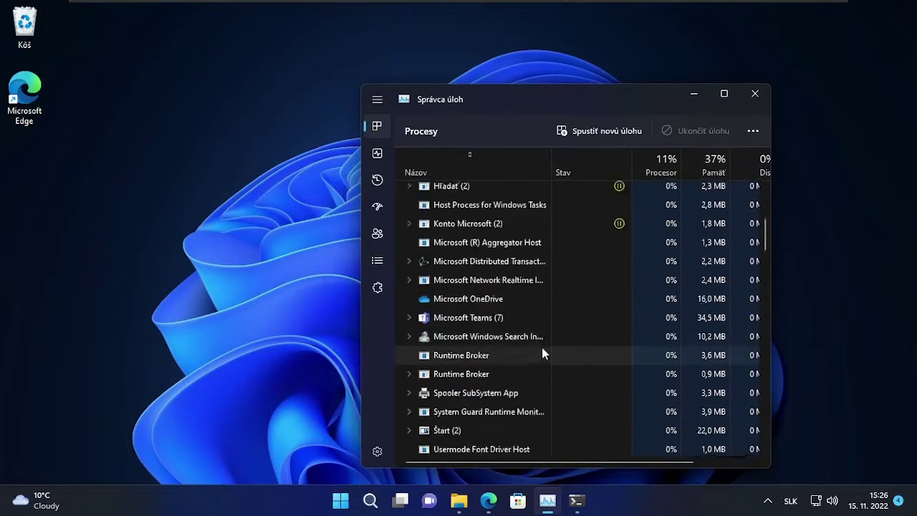
{"action": "scroll", "coordinate": [543, 351], "scroll_direction": "up", "scroll_amount": 3}
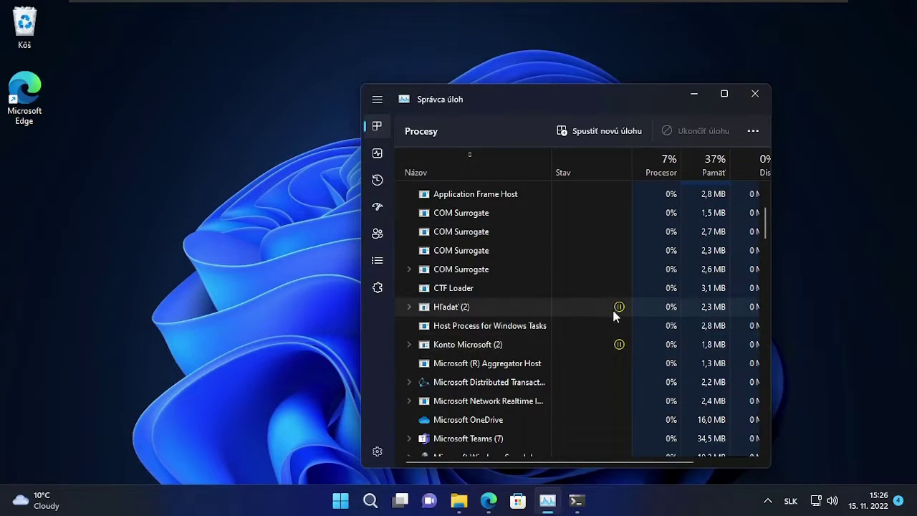
{"action": "left_click", "coordinate": [691, 96]}
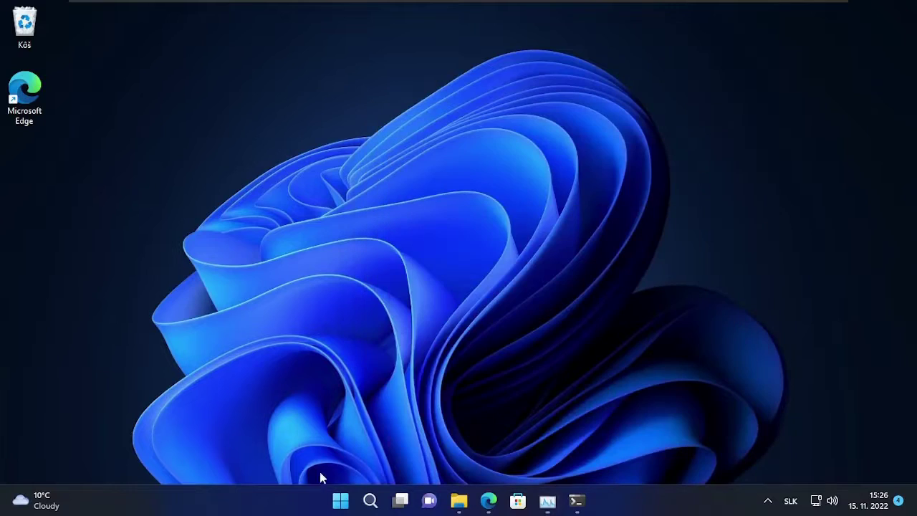
Step: Test Windows Search with the terms explorer and edge, then close the search
{"action": "left_click", "coordinate": [368, 499]}
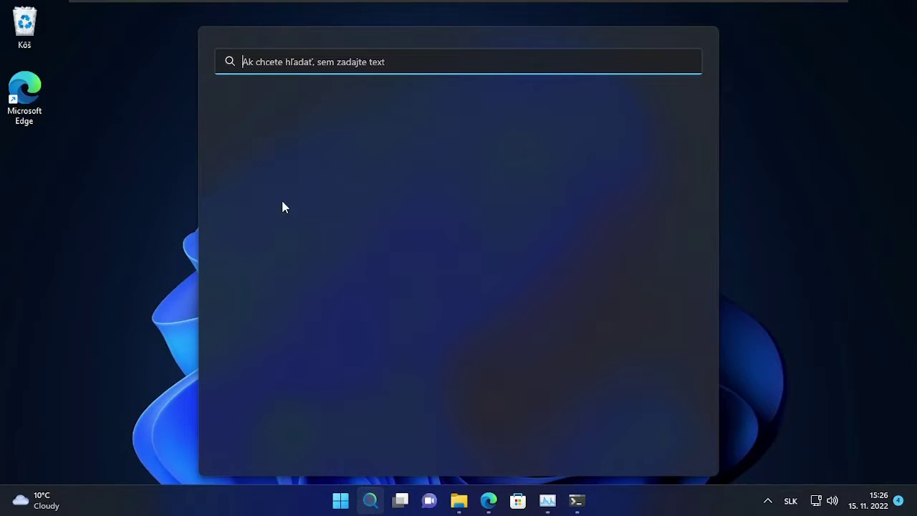
{"action": "type", "text": "ecplo"}
{"action": "key", "text": "BackSpace"}
{"action": "key", "text": "BackSpace"}
{"action": "key", "text": "BackSpace"}
{"action": "key", "text": "BackSpace"}
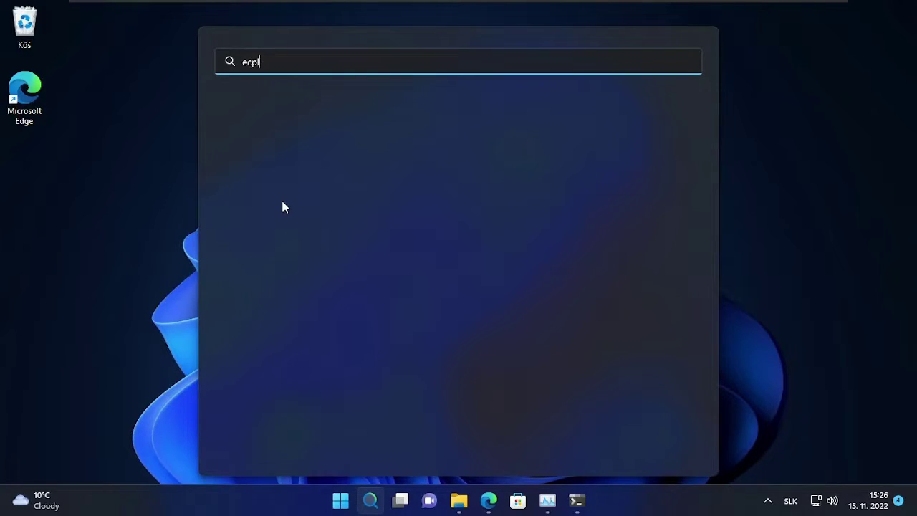
{"action": "type", "text": "xplorer"}
{"action": "key", "text": "BackSpace"}
{"action": "key", "text": "BackSpace"}
{"action": "key", "text": "BackSpace"}
{"action": "key", "text": "BackSpace"}
{"action": "key", "text": "BackSpace"}
{"action": "key", "text": "BackSpace"}
{"action": "key", "text": "BackSpace"}
{"action": "key", "text": "BackSpace"}
{"action": "type", "text": "edge"}
{"action": "key", "text": "BackSpace"}
{"action": "key", "text": "BackSpace"}
{"action": "key", "text": "BackSpace"}
{"action": "key", "text": "BackSpace"}
{"action": "key", "text": "Escape"}
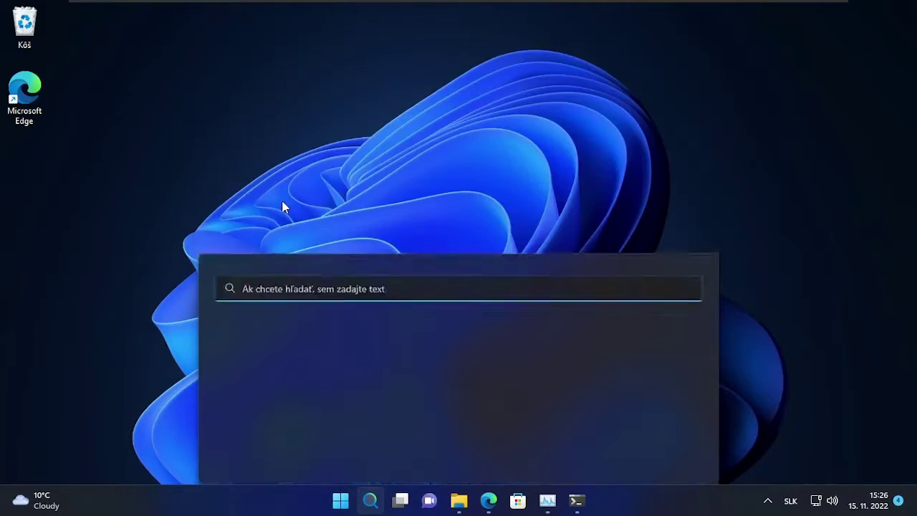
Step: Try to launch Clipchamp – Video Editor from the full list of installed apps
{"action": "left_click", "coordinate": [340, 502]}
{"action": "left_click", "coordinate": [599, 106]}
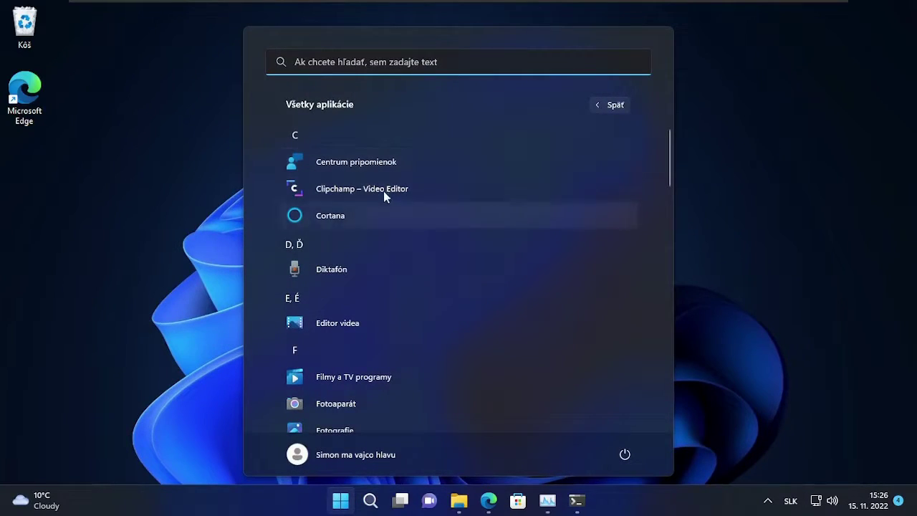
{"action": "left_click", "coordinate": [383, 191]}
{"action": "key", "text": "super"}
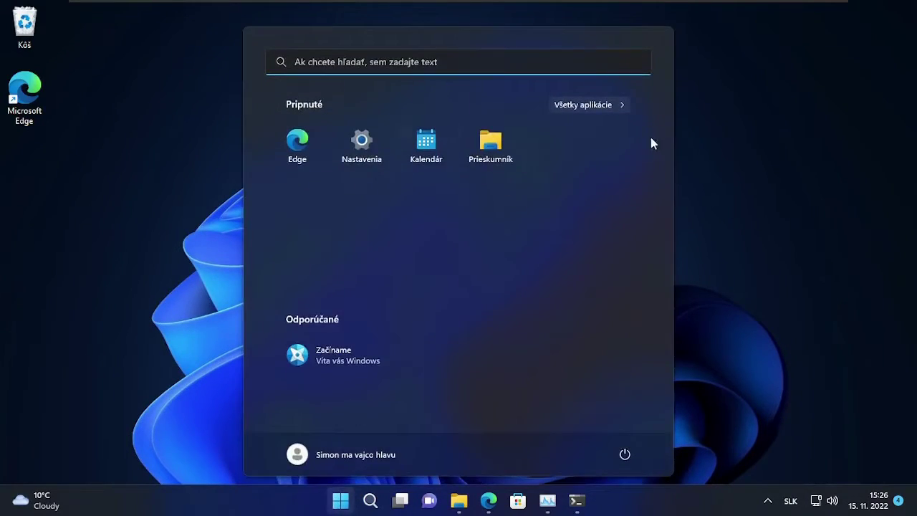
{"action": "left_click", "coordinate": [611, 111]}
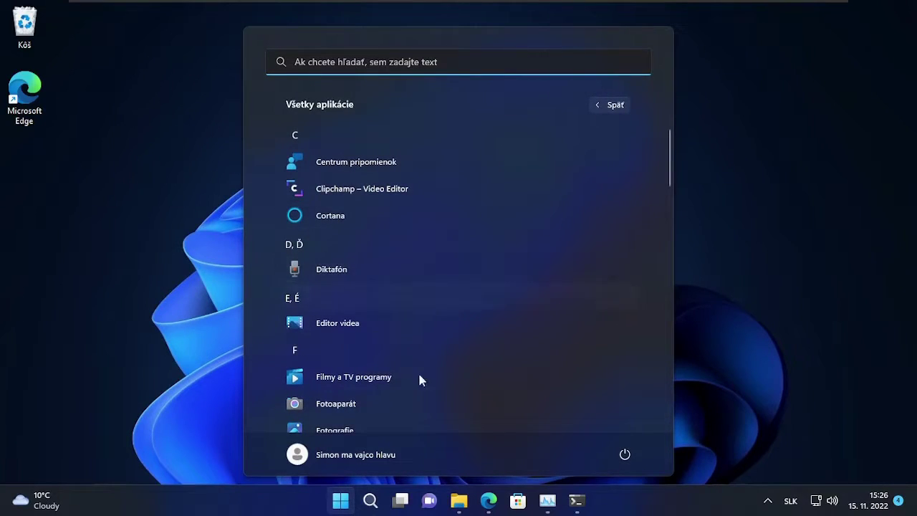
{"action": "key", "text": "Escape"}
Step: Launch Microsoft Teams from the full list of installed apps and close its welcome window
{"action": "key", "text": "super"}
{"action": "left_click", "coordinate": [614, 111]}
{"action": "scroll", "coordinate": [327, 189], "scroll_direction": "down", "scroll_amount": 2}
{"action": "scroll", "coordinate": [352, 263], "scroll_direction": "up", "scroll_amount": 1}
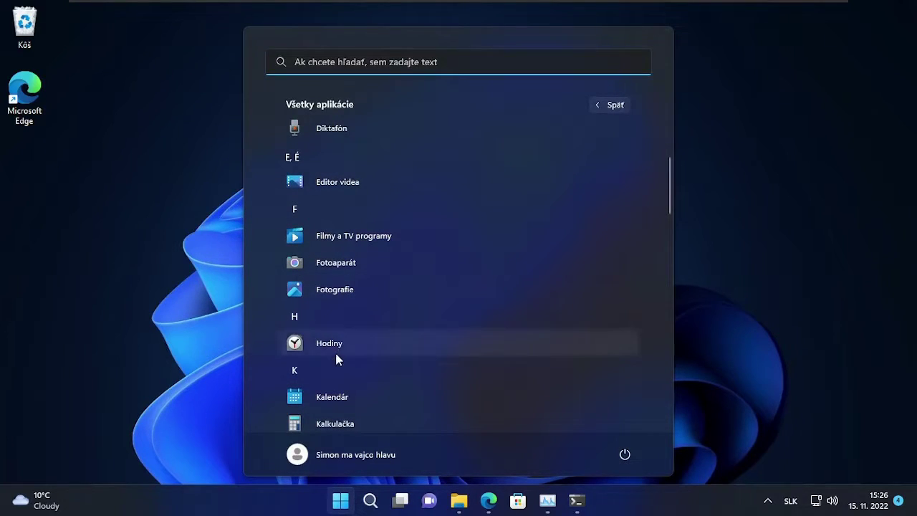
{"action": "scroll", "coordinate": [334, 358], "scroll_direction": "down", "scroll_amount": 2}
{"action": "scroll", "coordinate": [327, 332], "scroll_direction": "down", "scroll_amount": 3}
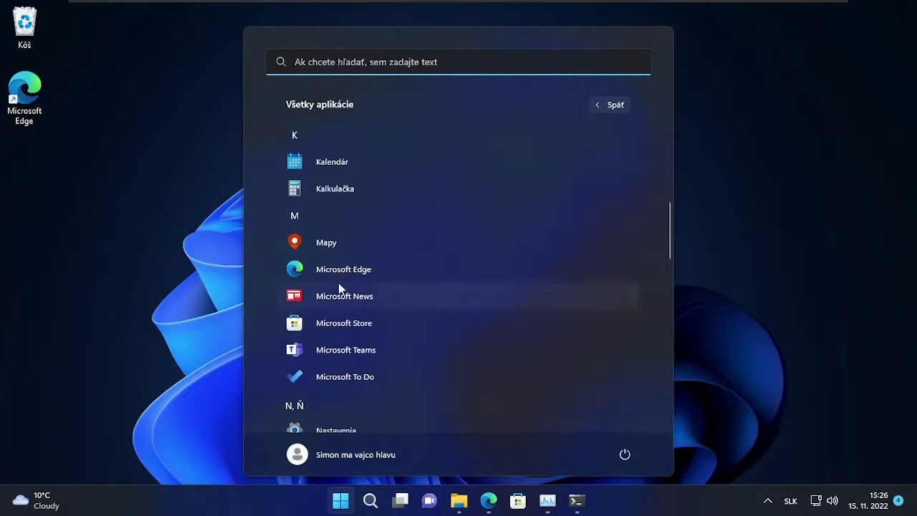
{"action": "left_click", "coordinate": [341, 352]}
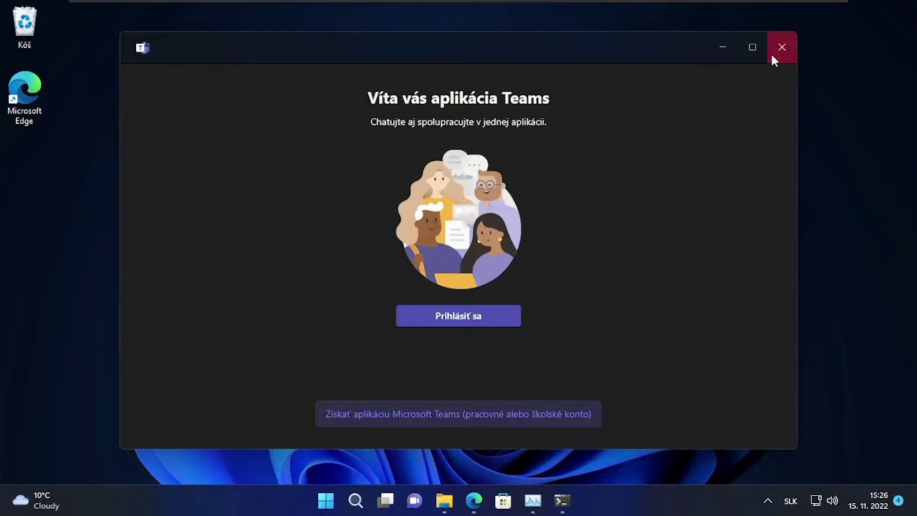
{"action": "left_click", "coordinate": [782, 47]}
Step: Close the File Explorer window showing the C: drive, and close Task Manager
{"action": "left_click", "coordinate": [459, 500]}
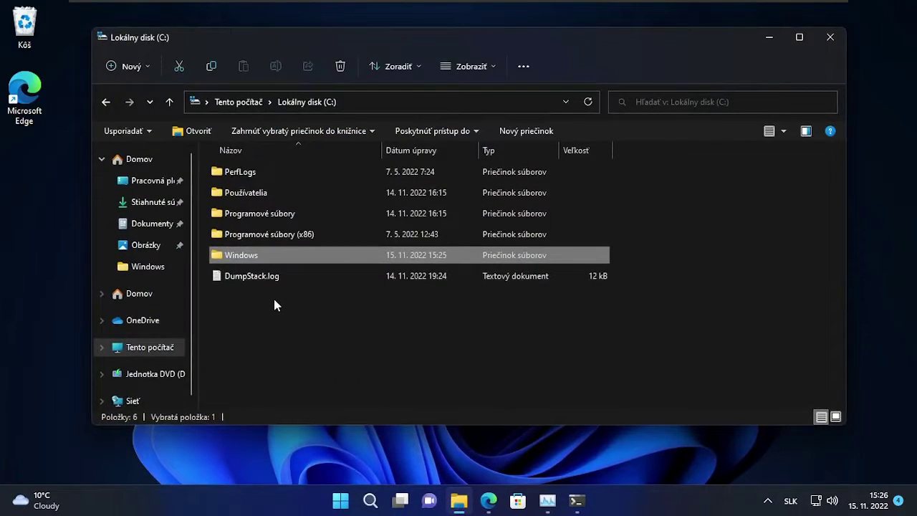
{"action": "key", "text": "ctrl+a"}
{"action": "left_click", "coordinate": [297, 319]}
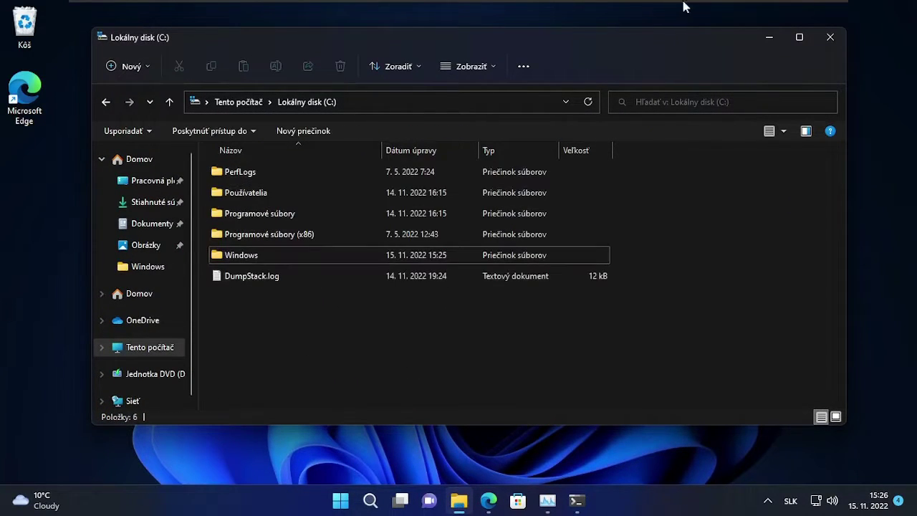
{"action": "left_click", "coordinate": [829, 37]}
{"action": "left_click", "coordinate": [577, 501]}
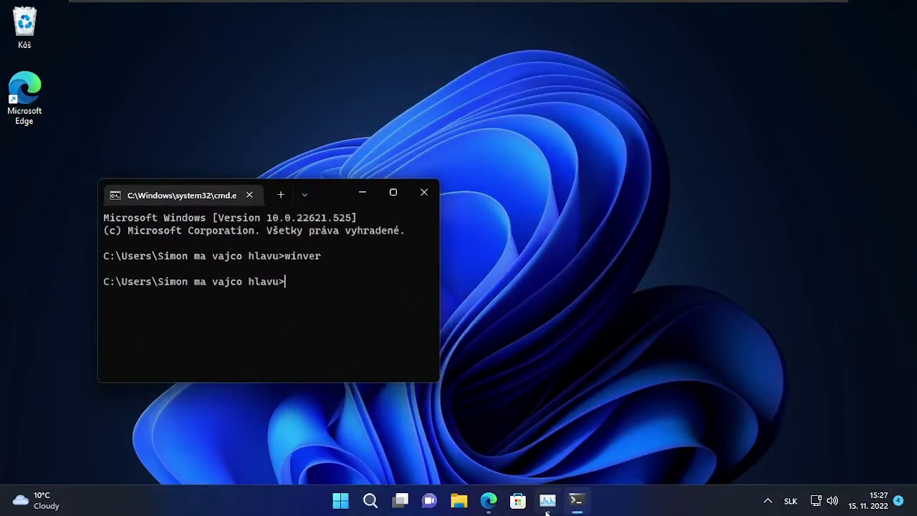
{"action": "left_click", "coordinate": [548, 501]}
{"action": "left_click", "coordinate": [756, 95]}
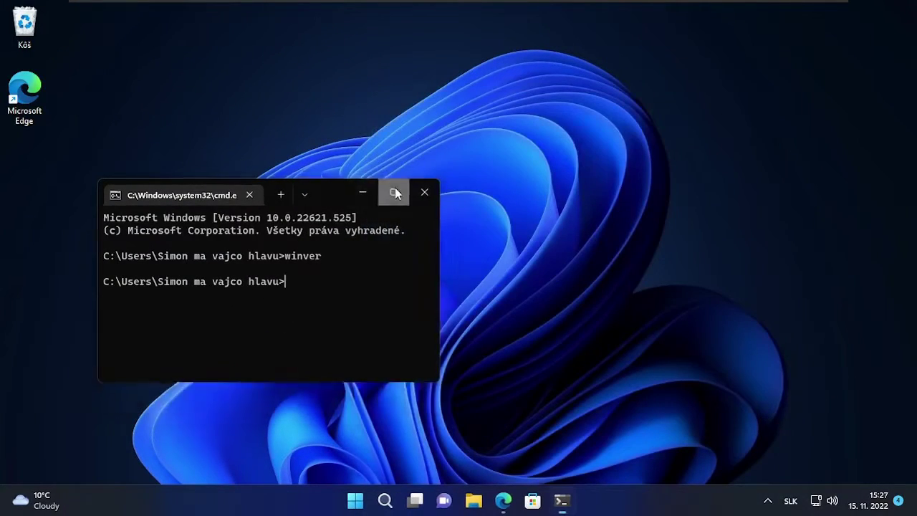
Step: Maximize the Command Prompt window and end its session with the exit command
{"action": "left_click", "coordinate": [394, 191]}
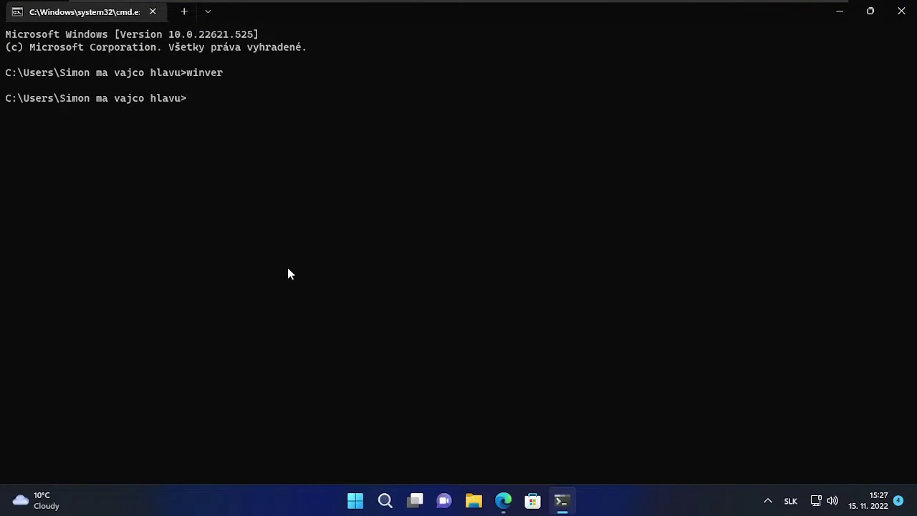
{"action": "type", "text": "exit"}
{"action": "key", "text": "Return"}
Step: Open two new File Explorer windows and minimize them both
{"action": "key", "text": "super+e"}
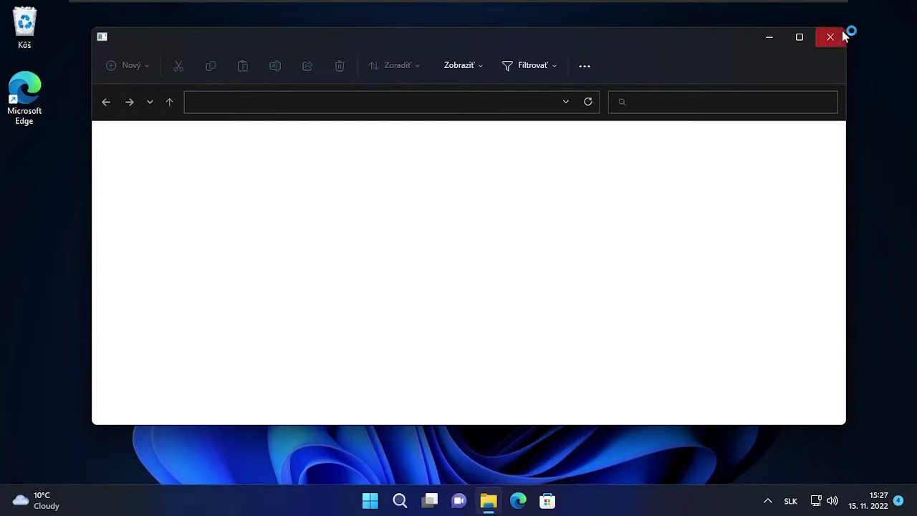
{"action": "left_click", "coordinate": [370, 500]}
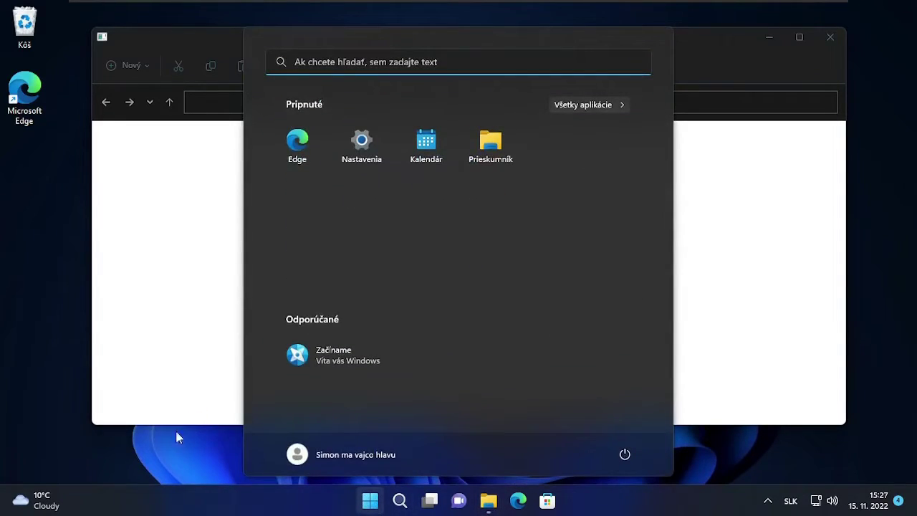
{"action": "left_click", "coordinate": [472, 153]}
{"action": "left_click_drag", "start_coordinate": [470, 60], "coordinate": [403, 57]}
{"action": "left_click", "coordinate": [776, 54]}
{"action": "left_click", "coordinate": [770, 43]}
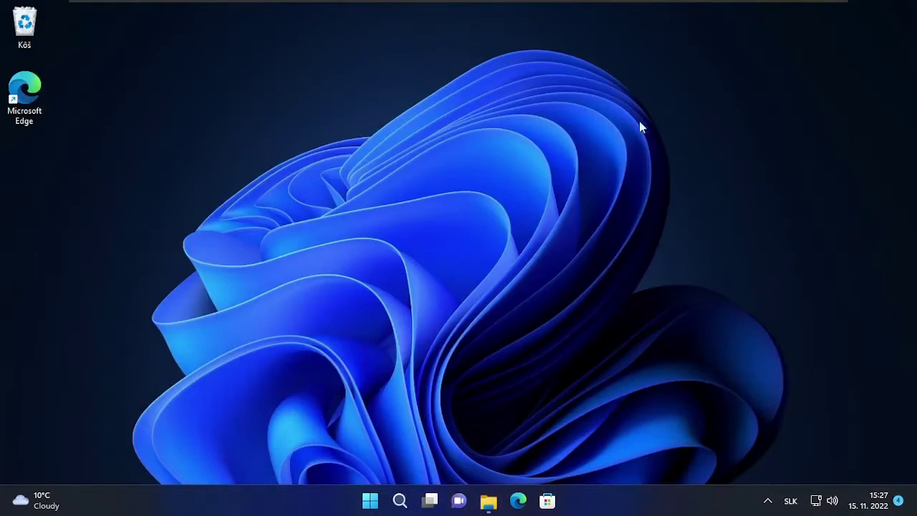
Step: Try to run taskmgr from the Run dialog and dismiss the resulting message
{"action": "key", "text": "super+r"}
{"action": "type", "text": "taskmgr"}
{"action": "key", "text": "Return"}
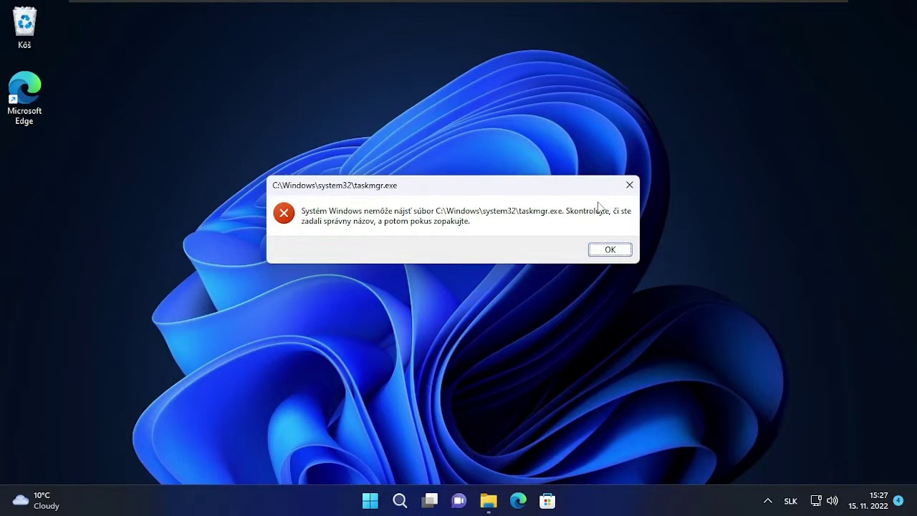
{"action": "key", "text": "Return"}
Step: Run cmd from the Run dialog and end the Command Prompt session with exit
{"action": "type", "text": "cmd"}
{"action": "key", "text": "Return"}
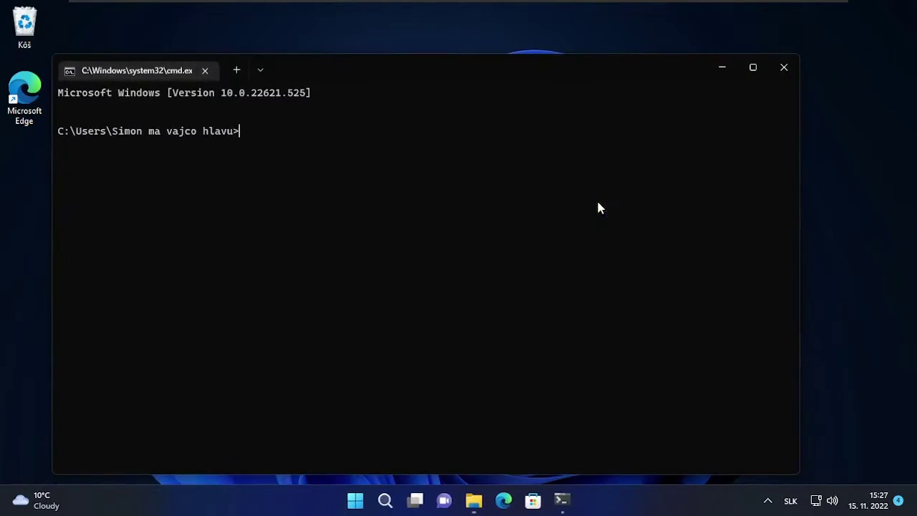
{"action": "type", "text": "exit"}
{"action": "key", "text": "Return"}
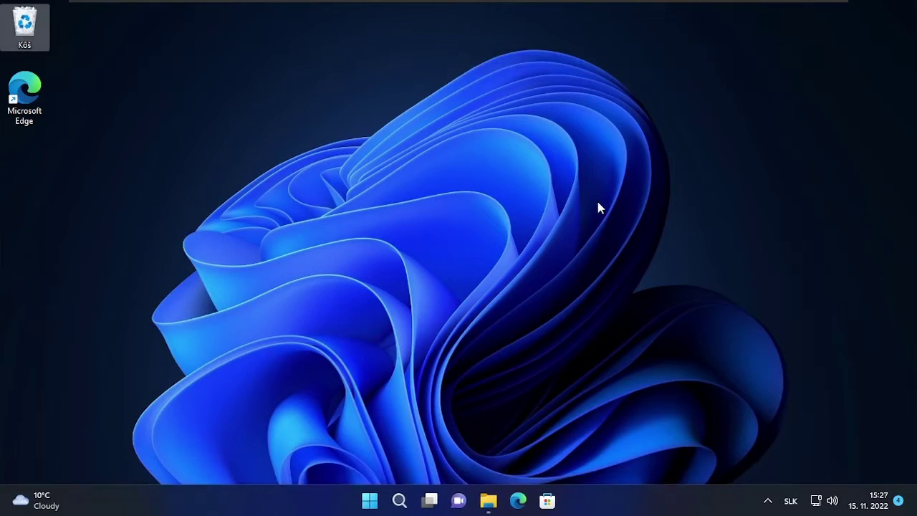
Step: Check the Start menu and Task View, and look through the full list of installed apps to its end
{"action": "key", "text": "super"}
{"action": "key", "text": "super"}
{"action": "left_click", "coordinate": [427, 500]}
{"action": "left_click", "coordinate": [427, 499]}
{"action": "left_click", "coordinate": [372, 502]}
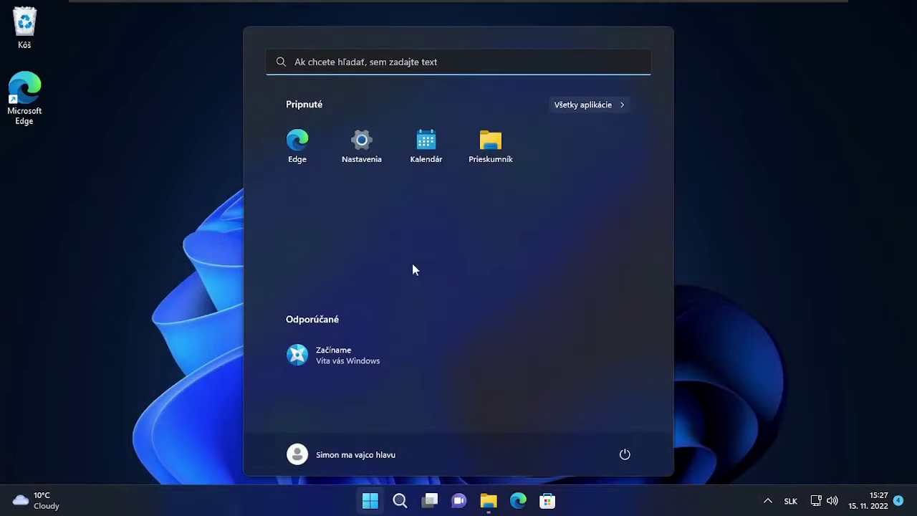
{"action": "left_click", "coordinate": [601, 106]}
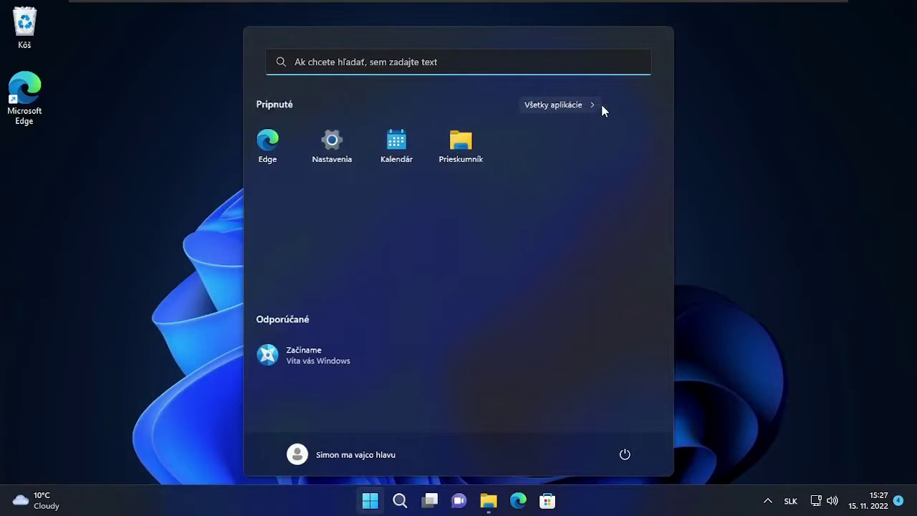
{"action": "scroll", "coordinate": [349, 287], "scroll_direction": "down", "scroll_amount": 15}
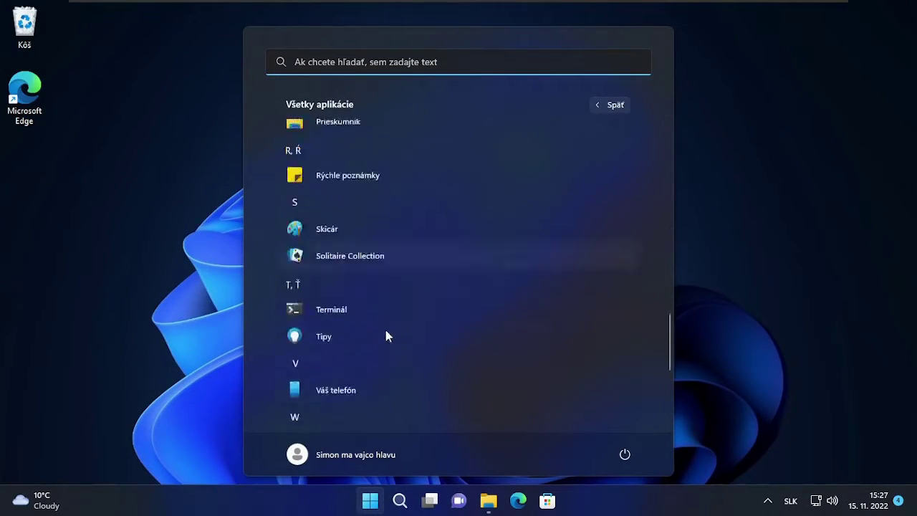
{"action": "scroll", "coordinate": [386, 335], "scroll_direction": "down", "scroll_amount": 4}
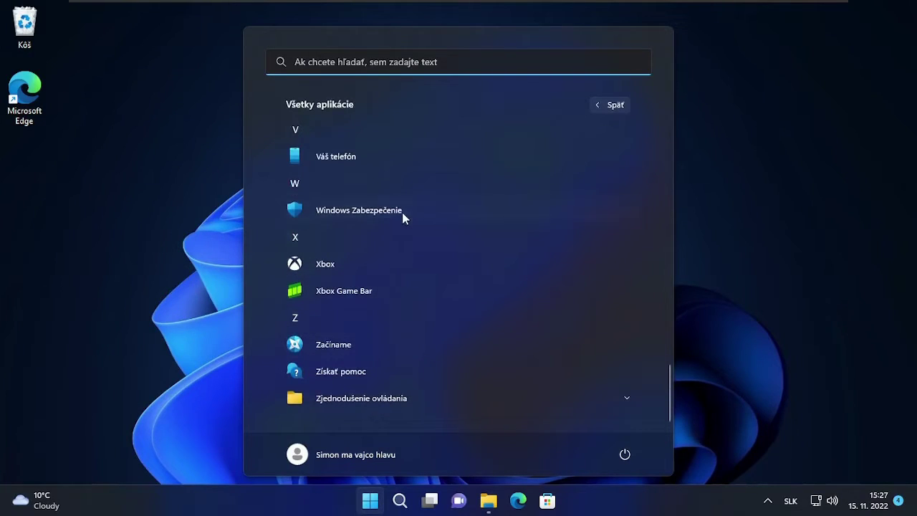
Step: Try to open the pinned Settings (Nastavenia) app from the Start menu
{"action": "left_click", "coordinate": [118, 300]}
{"action": "key", "text": "super"}
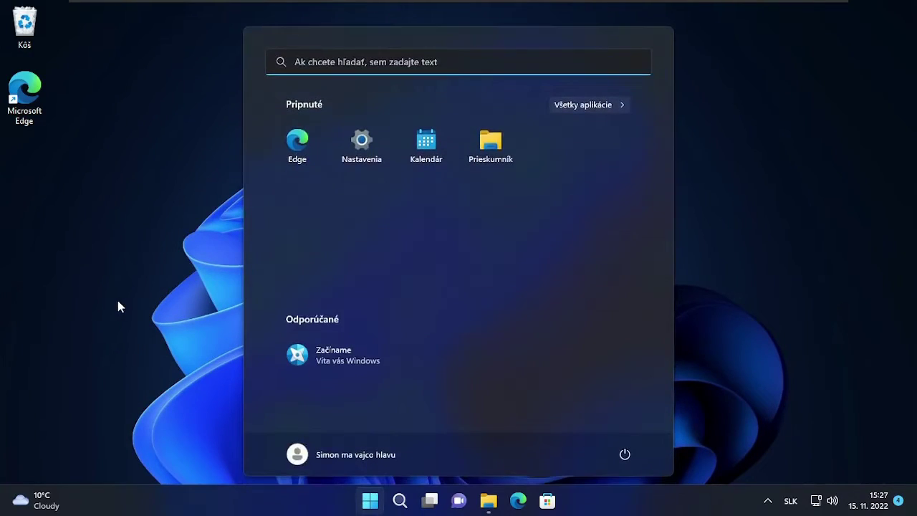
{"action": "left_click", "coordinate": [358, 145]}
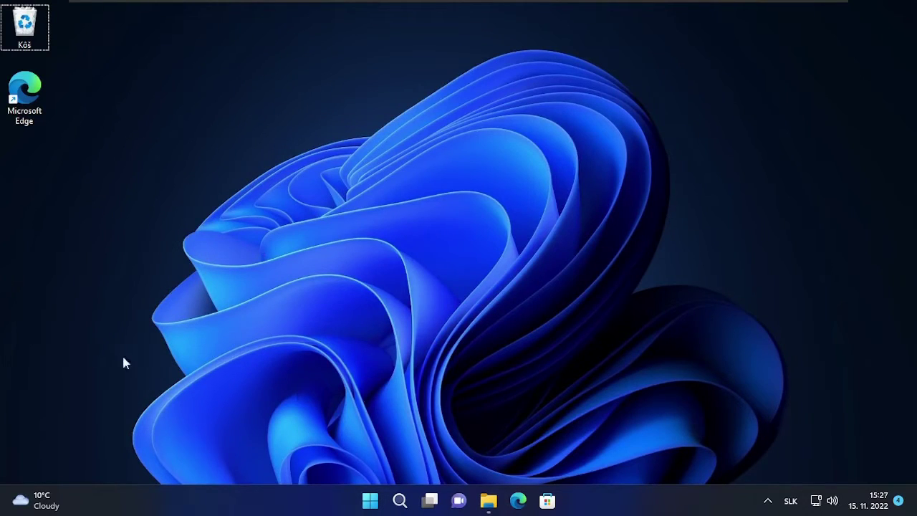
Step: Restart the Windows 11 virtual machine and open the advanced options from the Automatic Repair screen
{"action": "left_click", "coordinate": [363, 505]}
{"action": "left_click", "coordinate": [624, 455]}
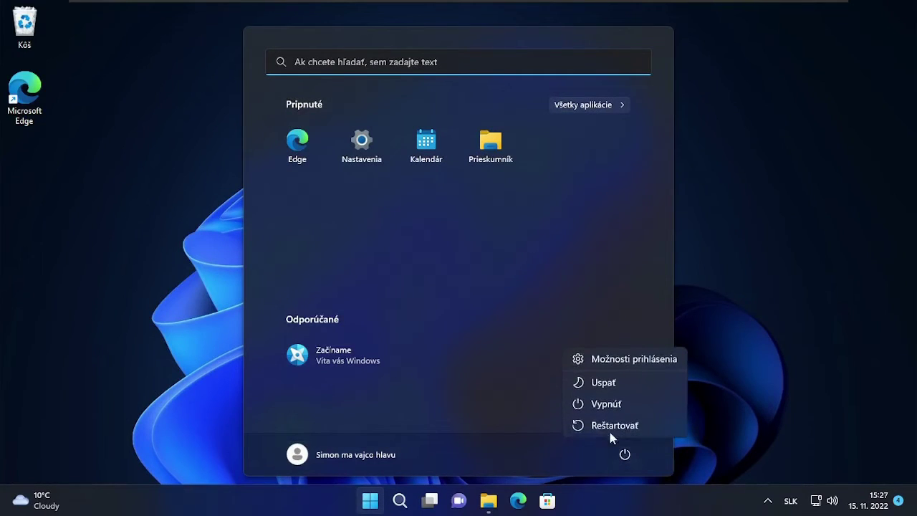
{"action": "left_click", "coordinate": [609, 431]}
{"action": "key", "text": "alt+Tab"}
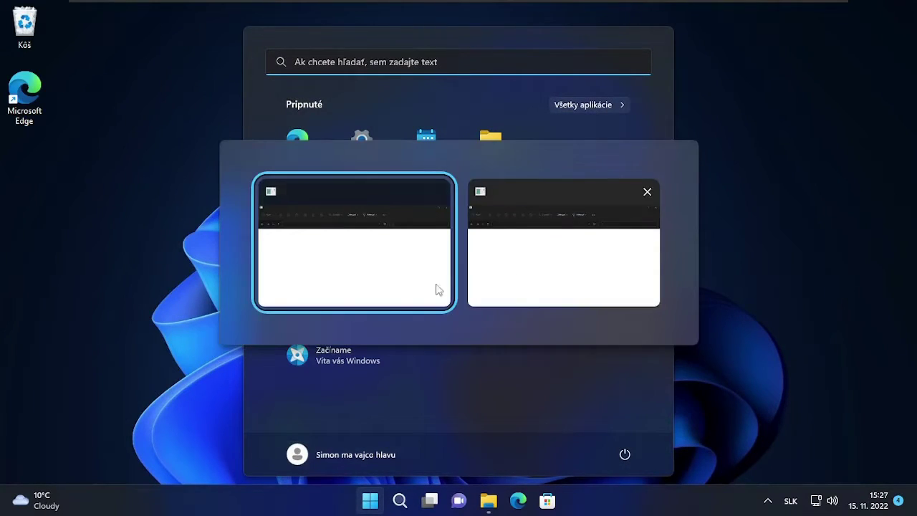
{"action": "key", "text": "alt+Tab"}
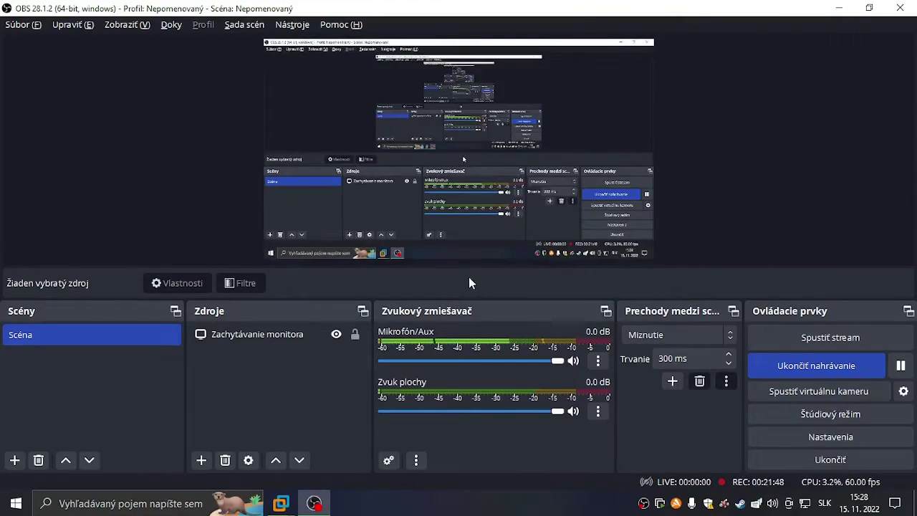
{"action": "key", "text": "alt+Tab"}
{"action": "left_click", "coordinate": [623, 455]}
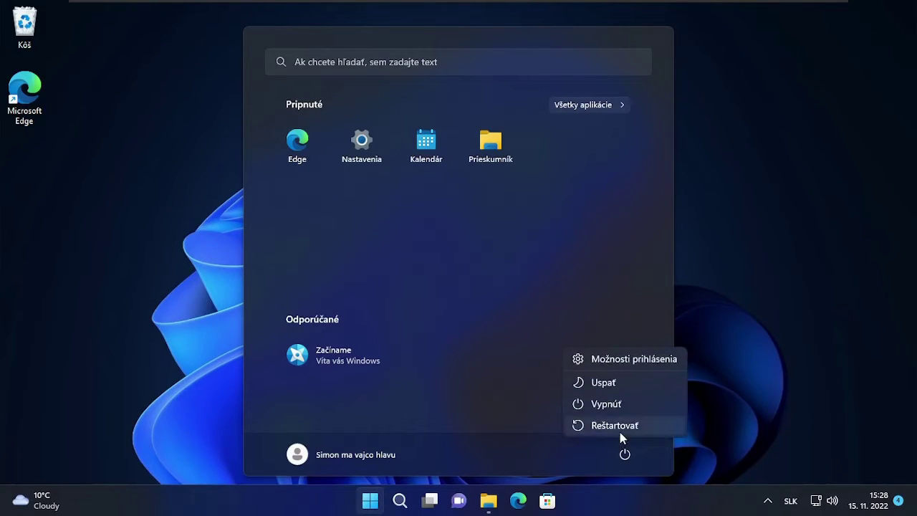
{"action": "left_click", "coordinate": [621, 429]}
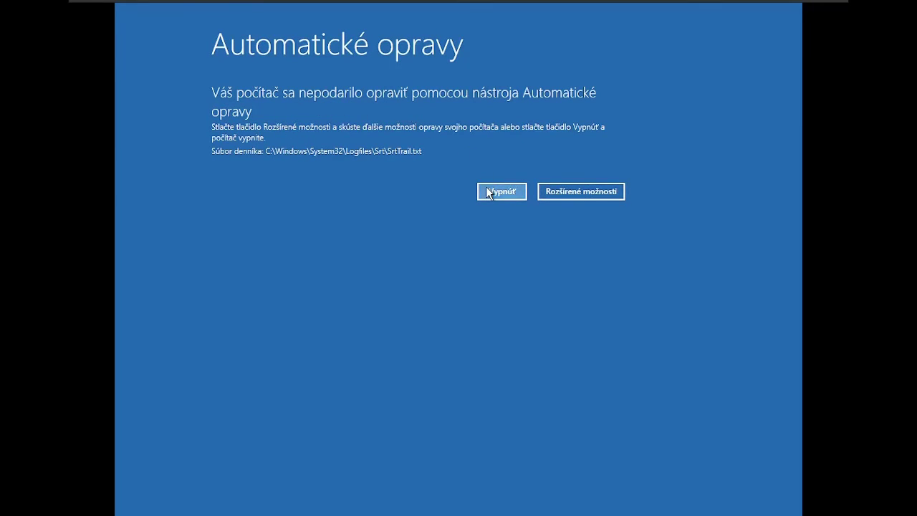
{"action": "left_click", "coordinate": [554, 190]}
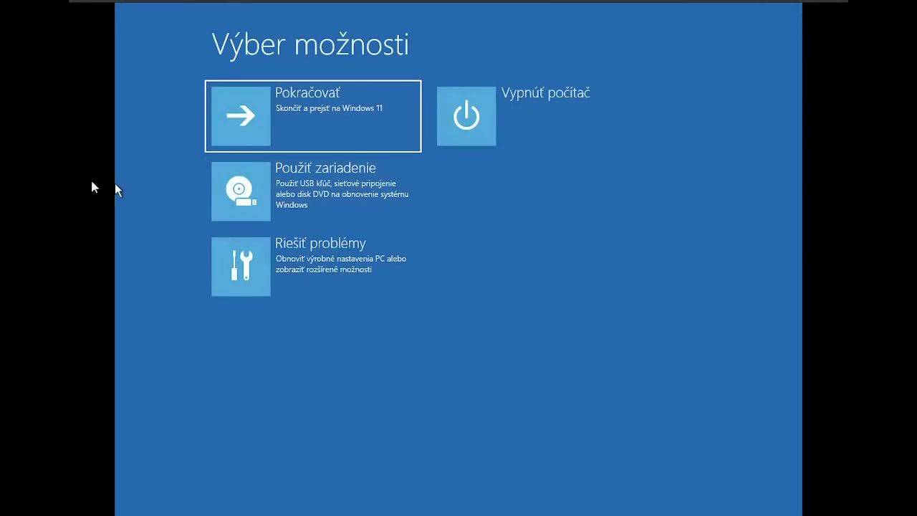